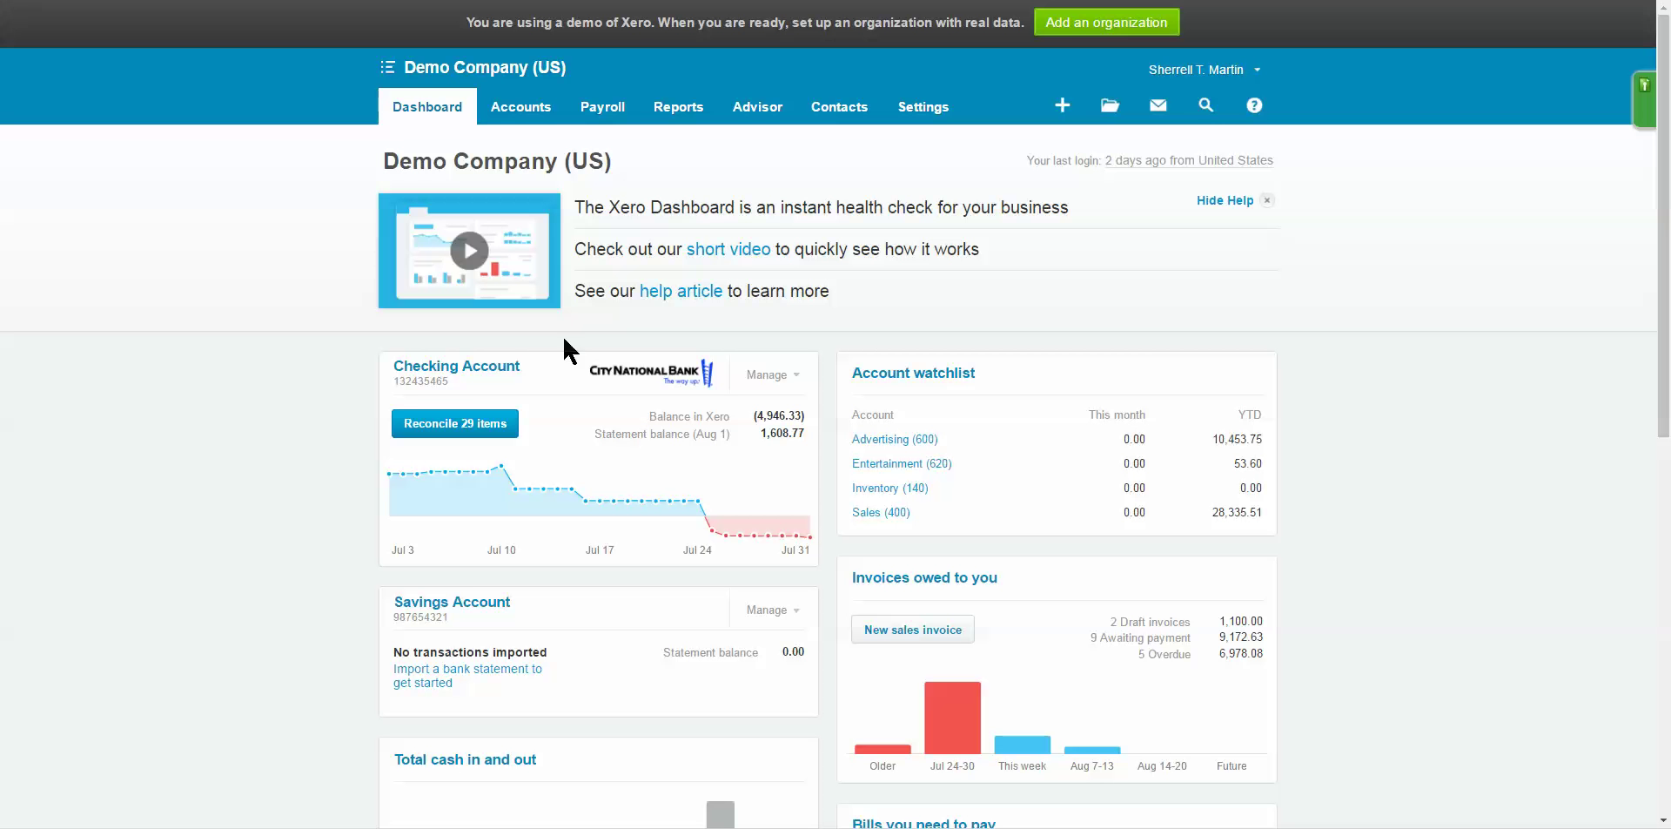
- Open the Reports menu on the Demo Company (US) dashboard to see the favourite reports
click(702, 116)
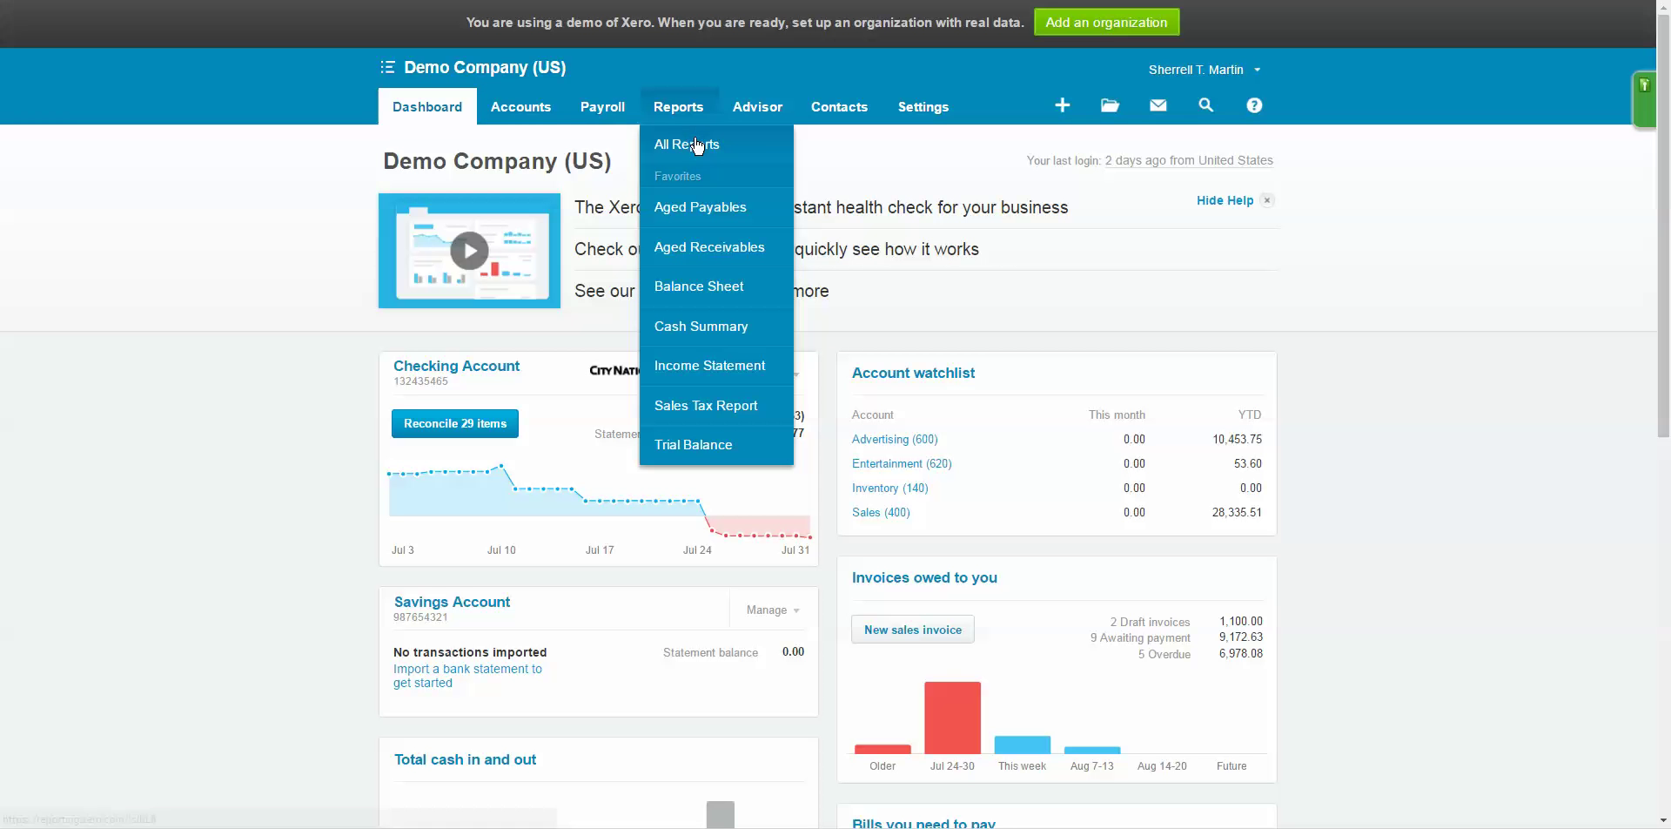
- Go to All Reports to see the Financial, Sales, Tax, Purchases and Accounting reports
click(701, 146)
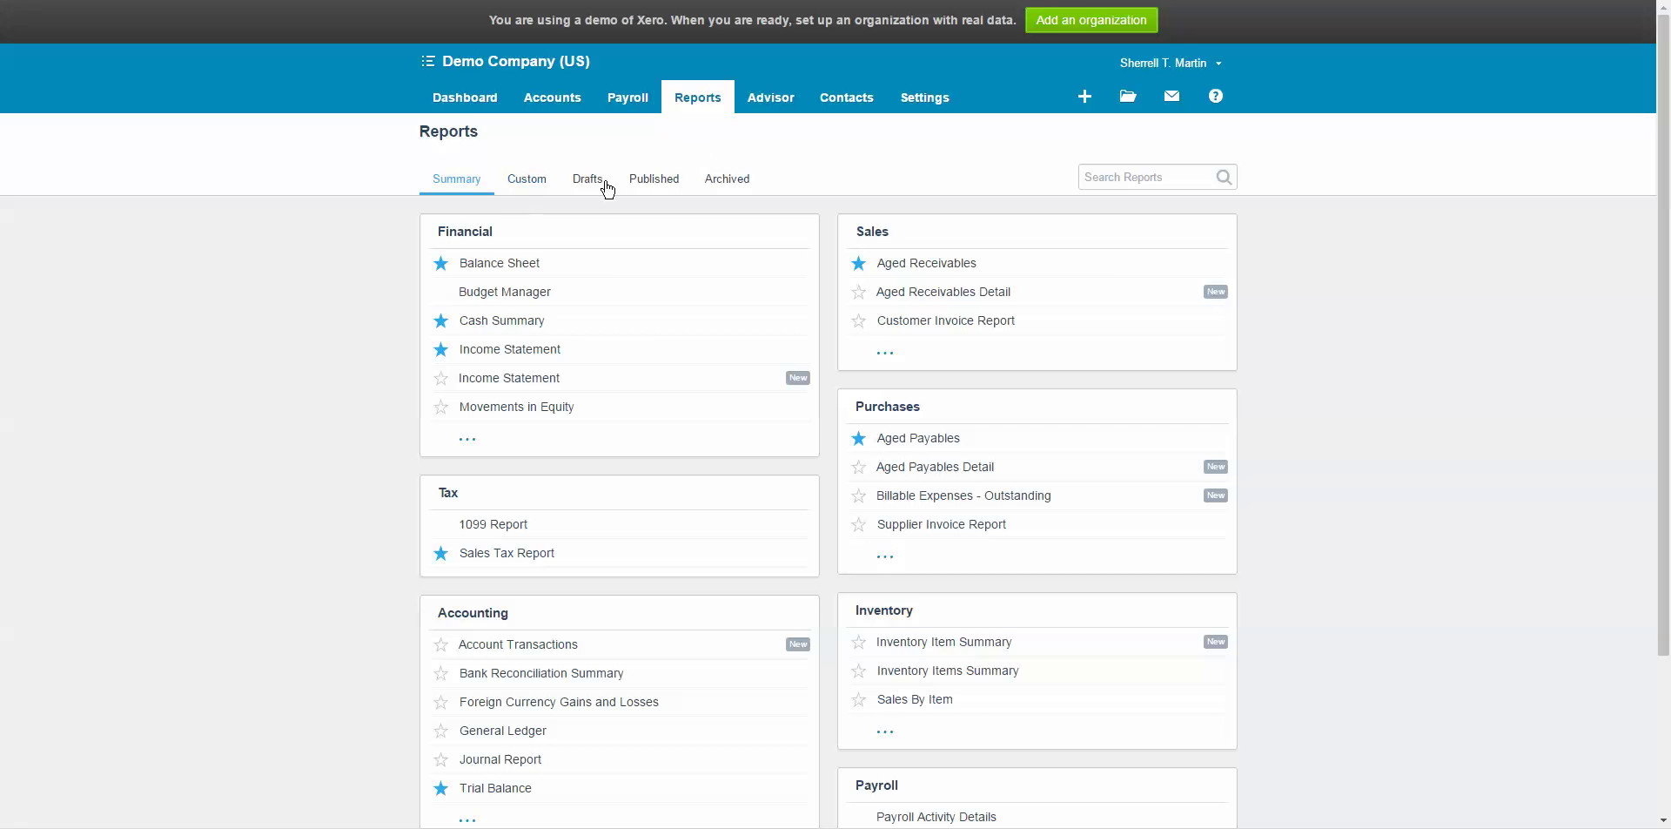
- Open the published 2015 Income Statement and check its Excel, PDF and Google Sheets export formats
click(671, 178)
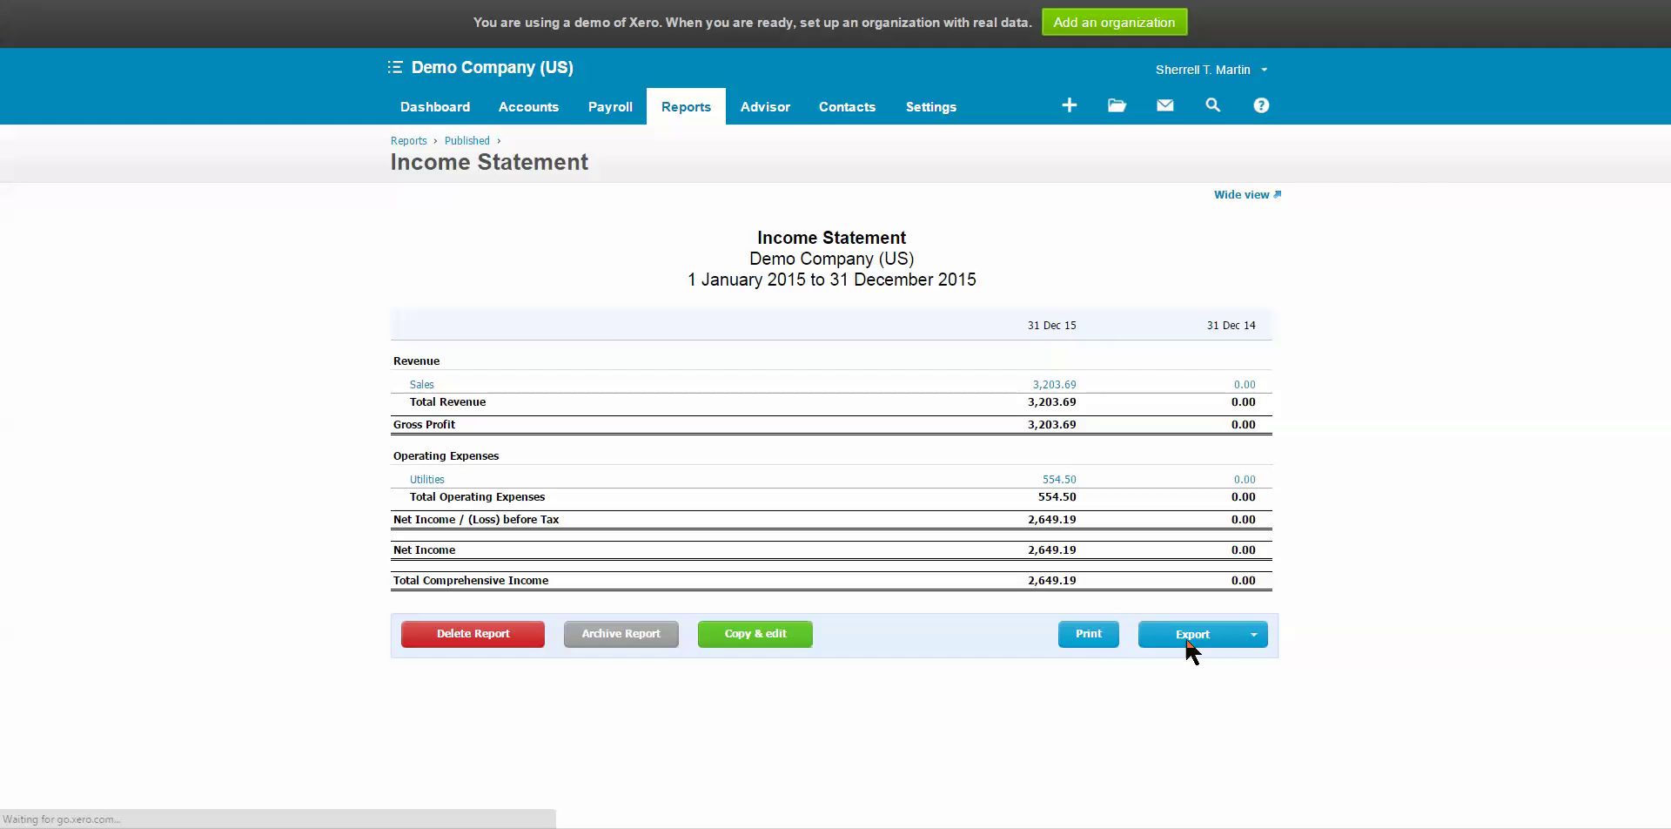
click(1257, 642)
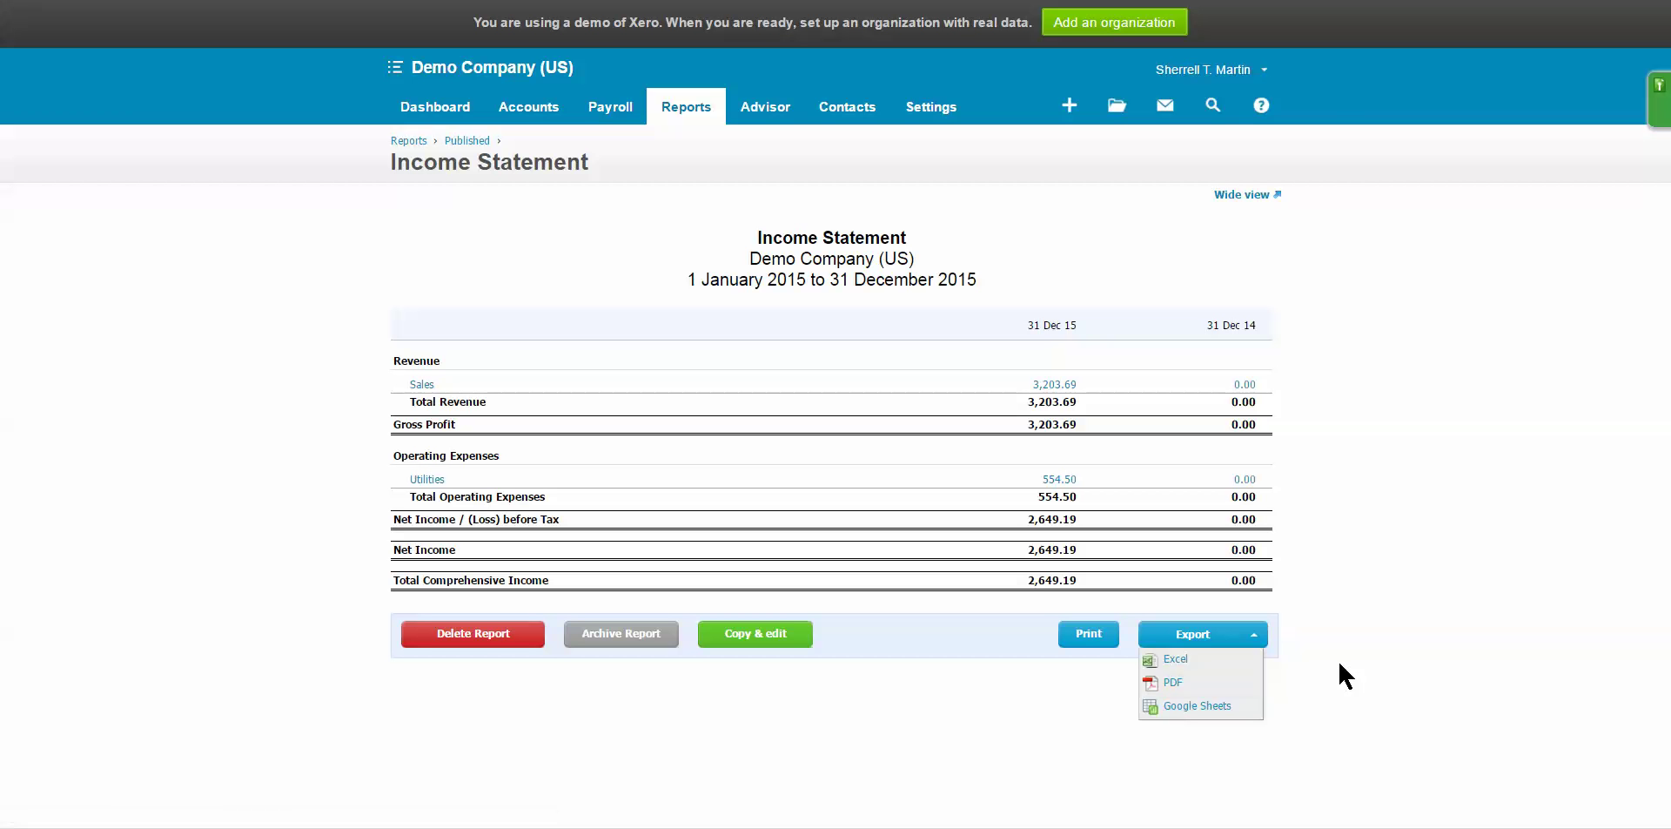
click(1090, 648)
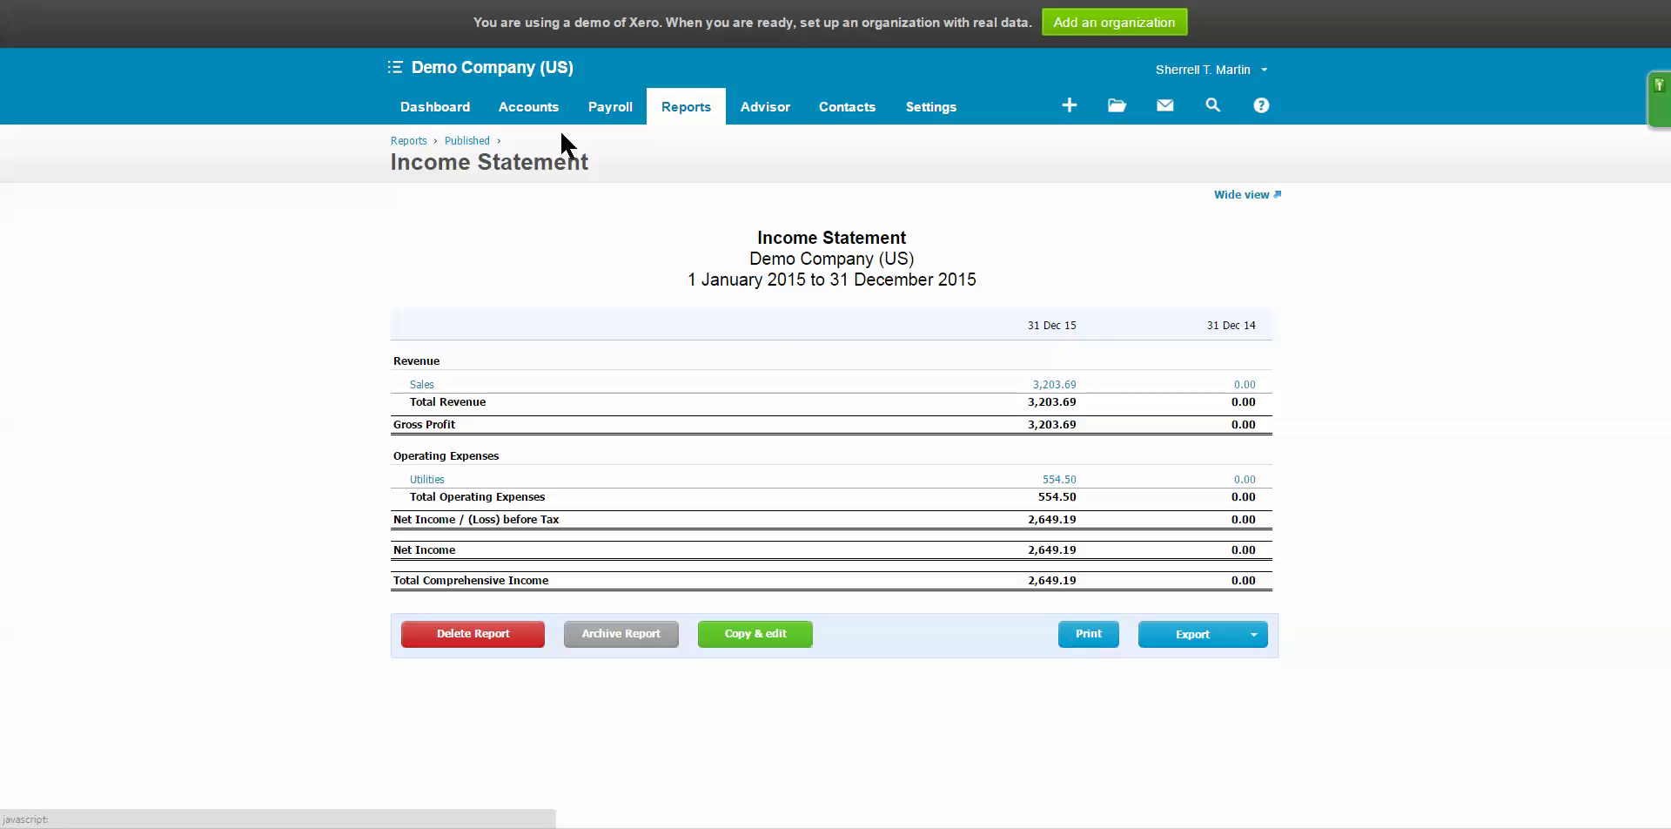
click(704, 116)
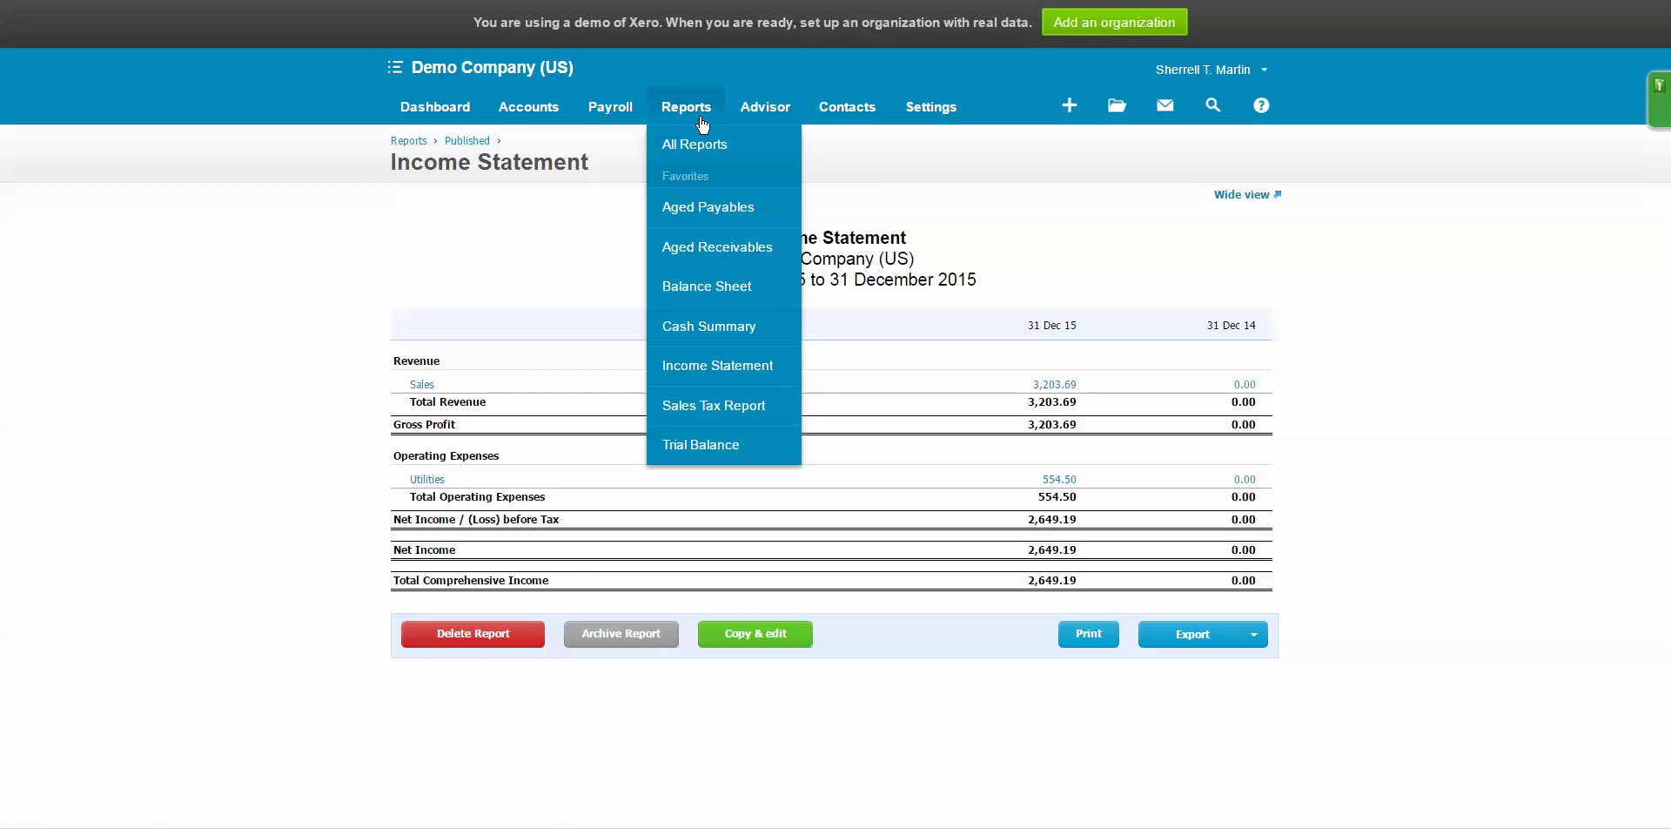
- Open Aged Receivables under Sales from All Reports, dated August 2016
click(694, 148)
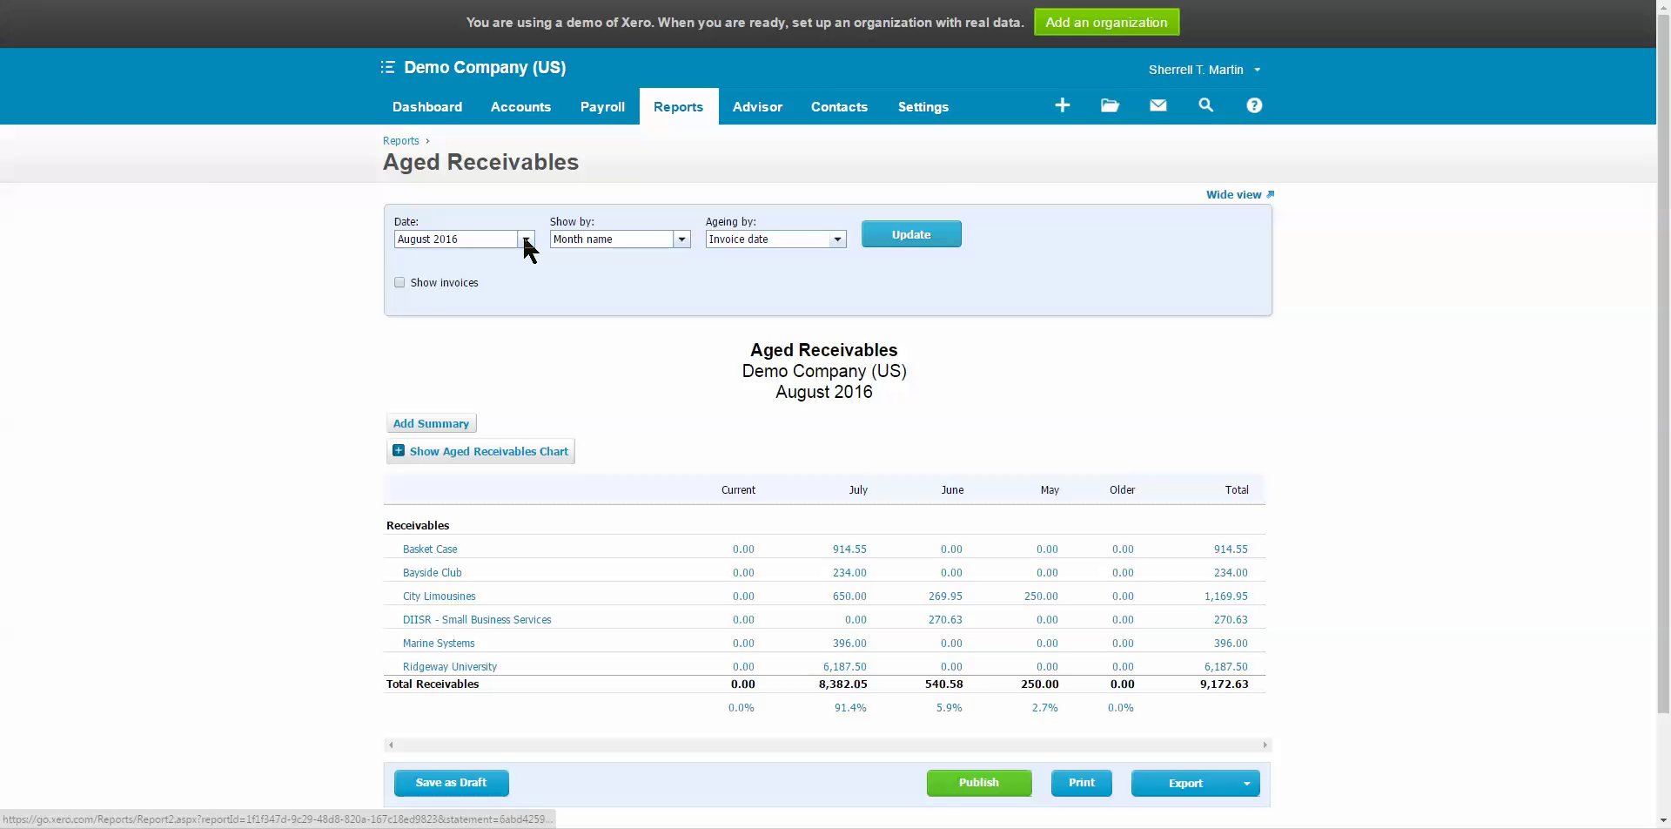
- Change the Aged Receivables report date to July 2016 and update it
click(526, 240)
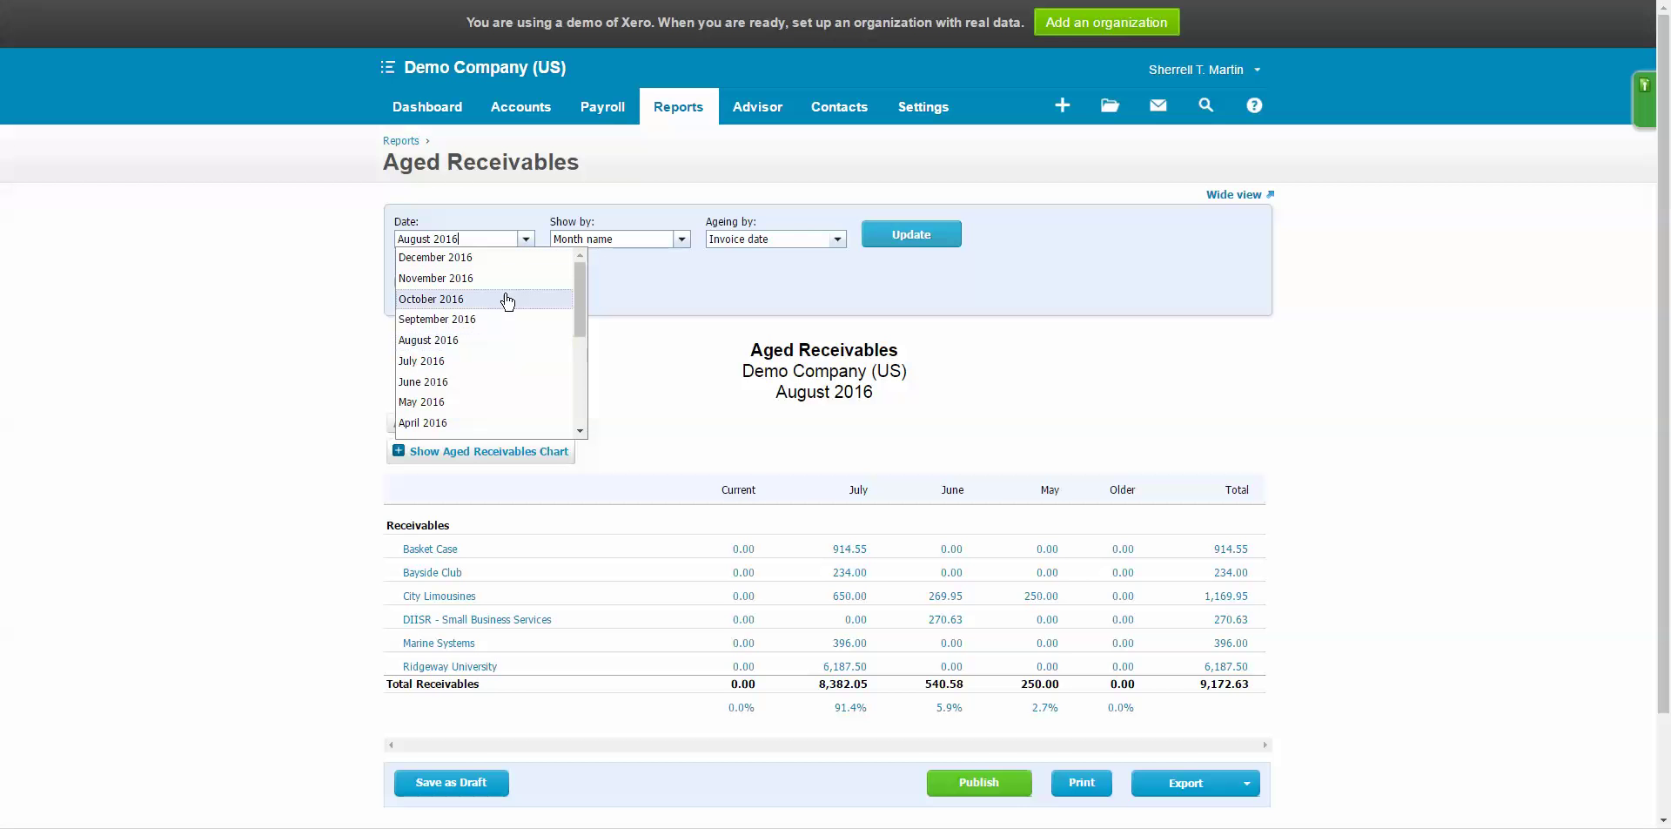
click(495, 360)
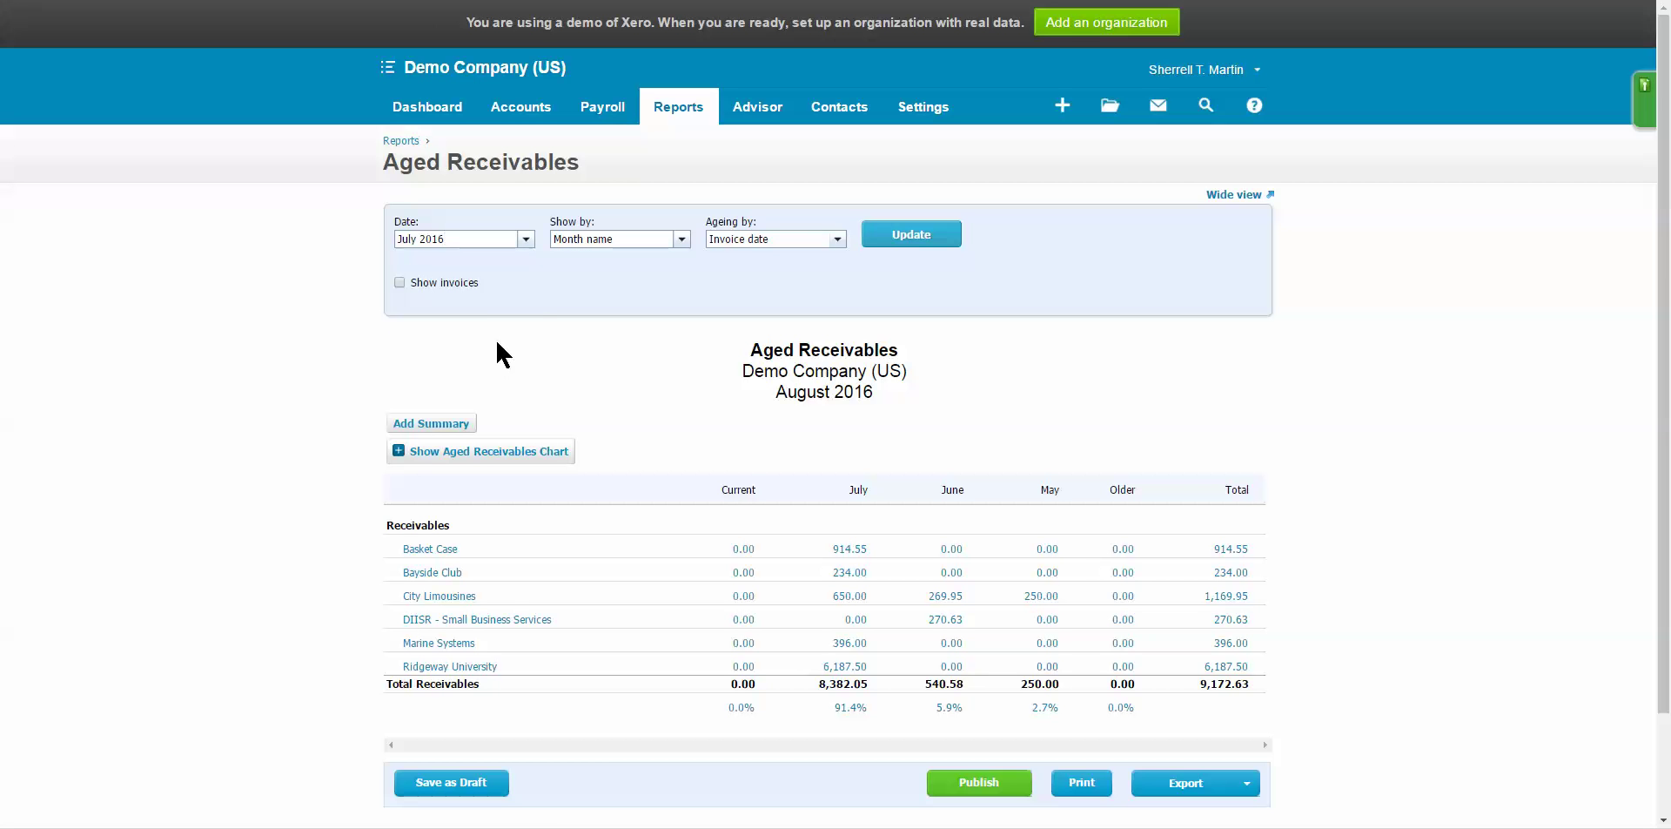
click(907, 235)
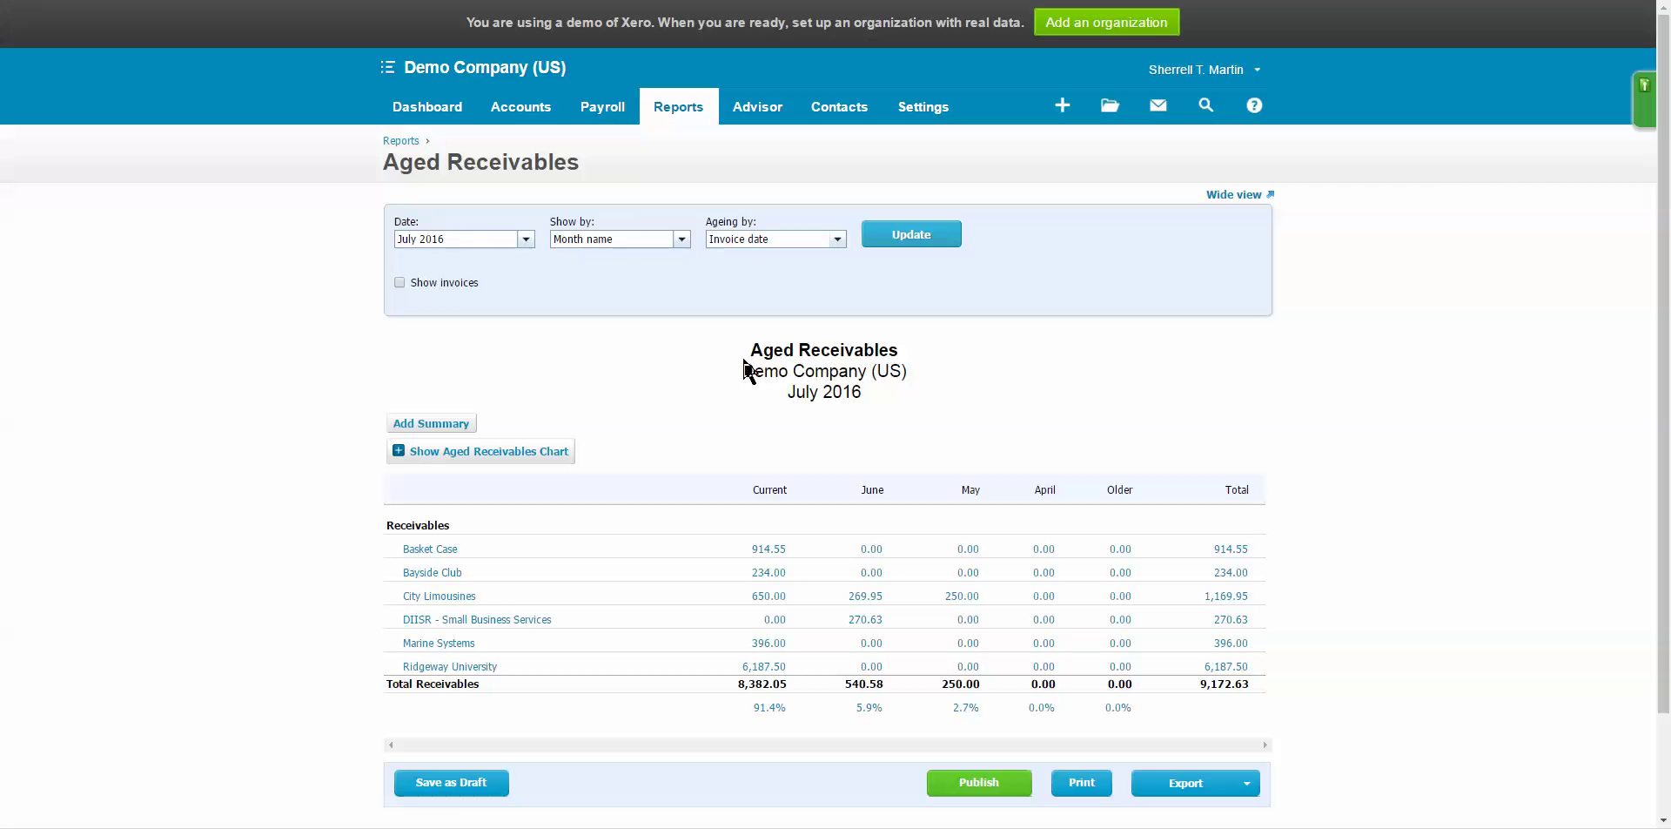
- Set Ageing by to Due date and update, leaving 6,978.08 across three customers
click(681, 241)
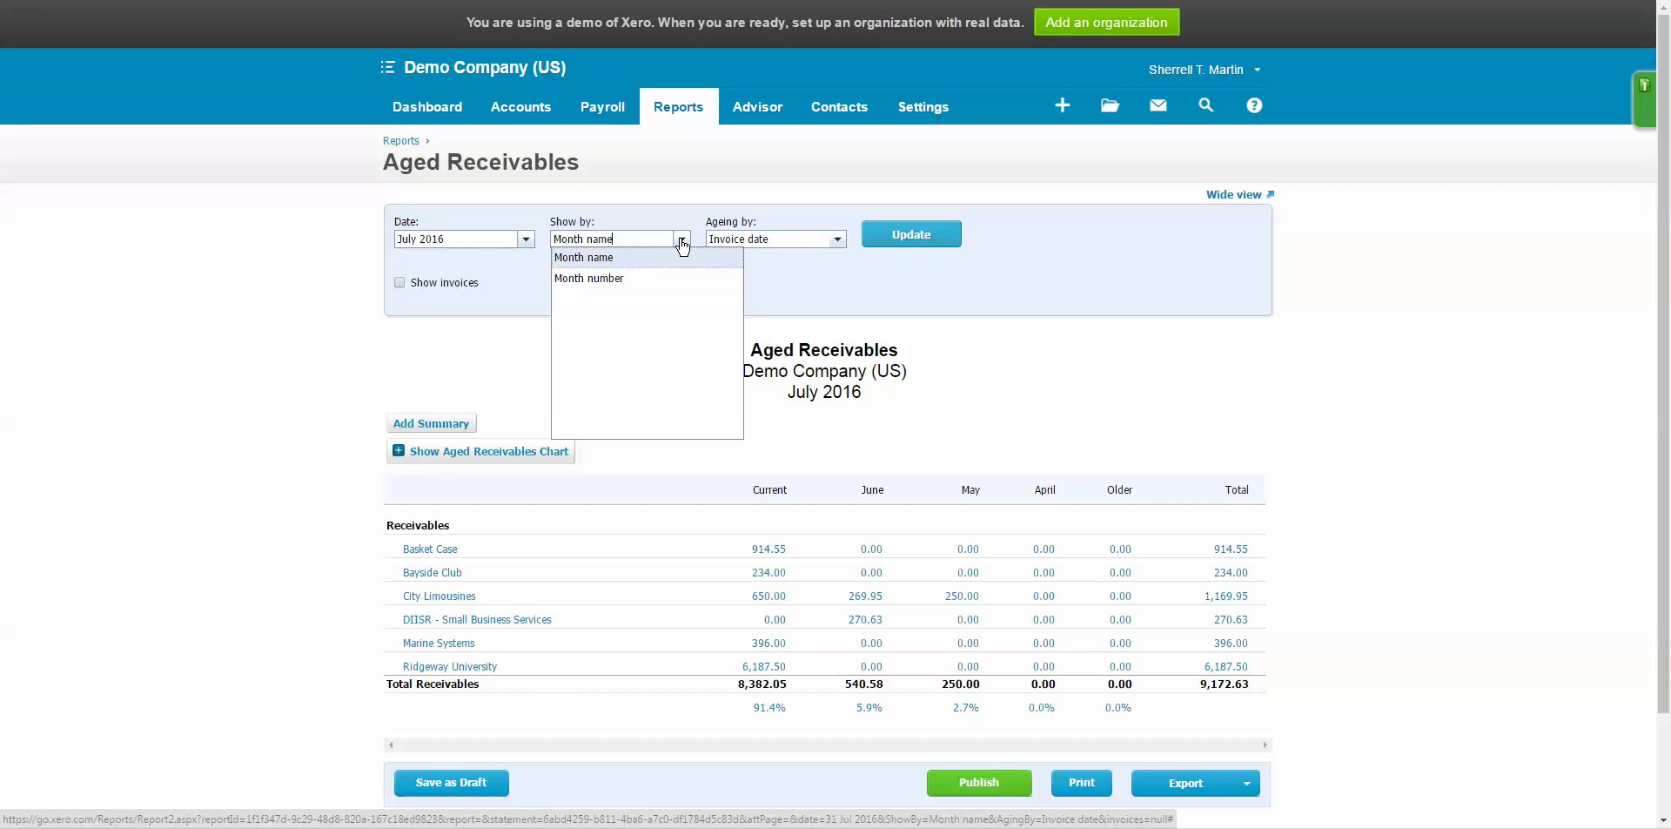
click(834, 246)
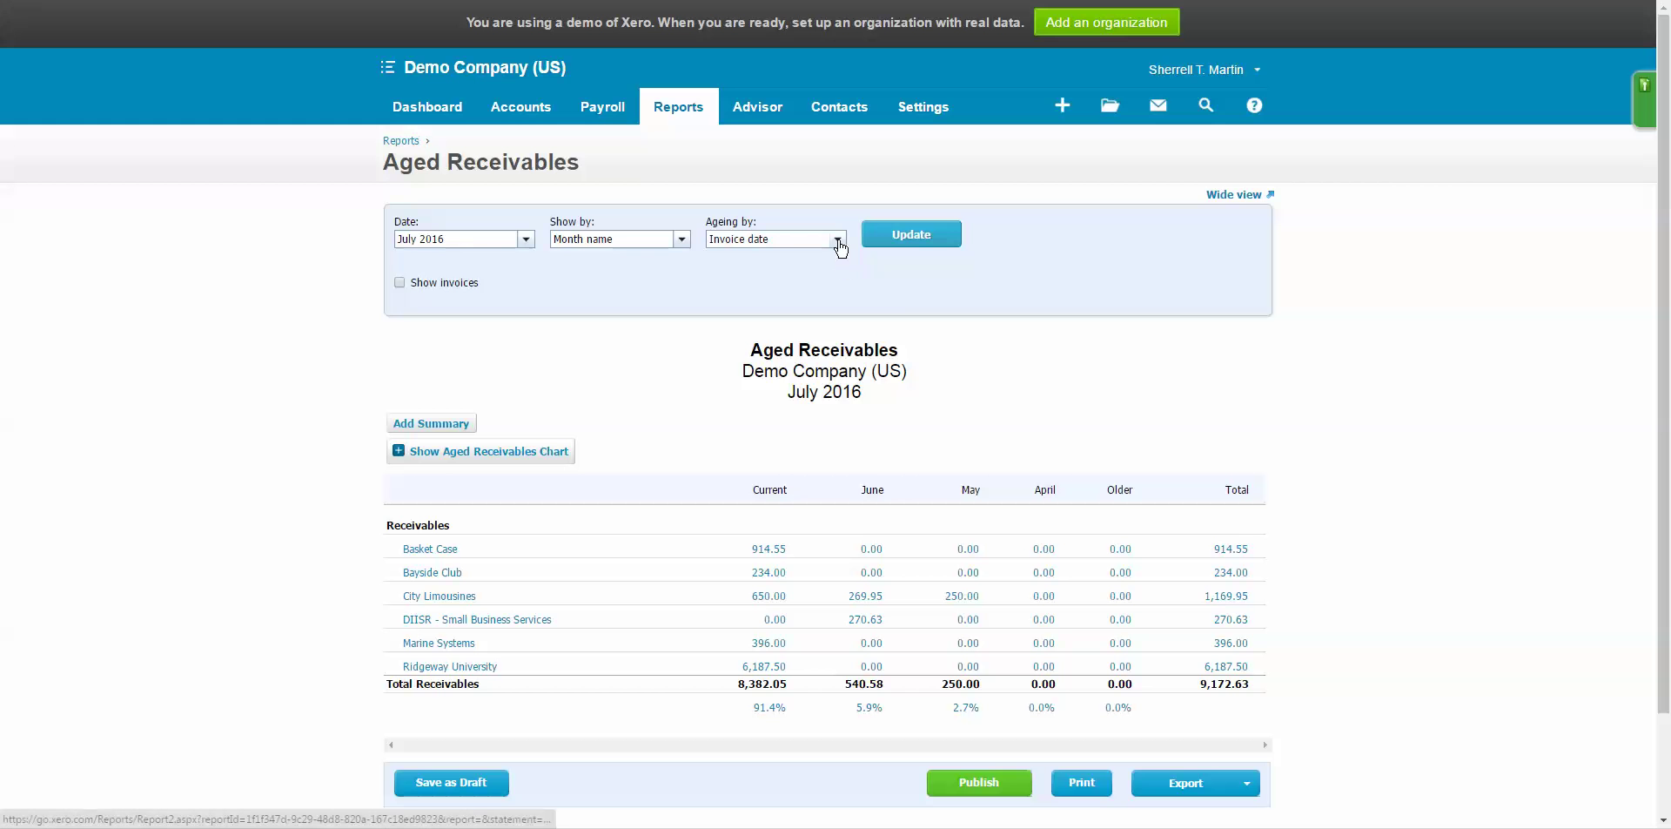
click(838, 244)
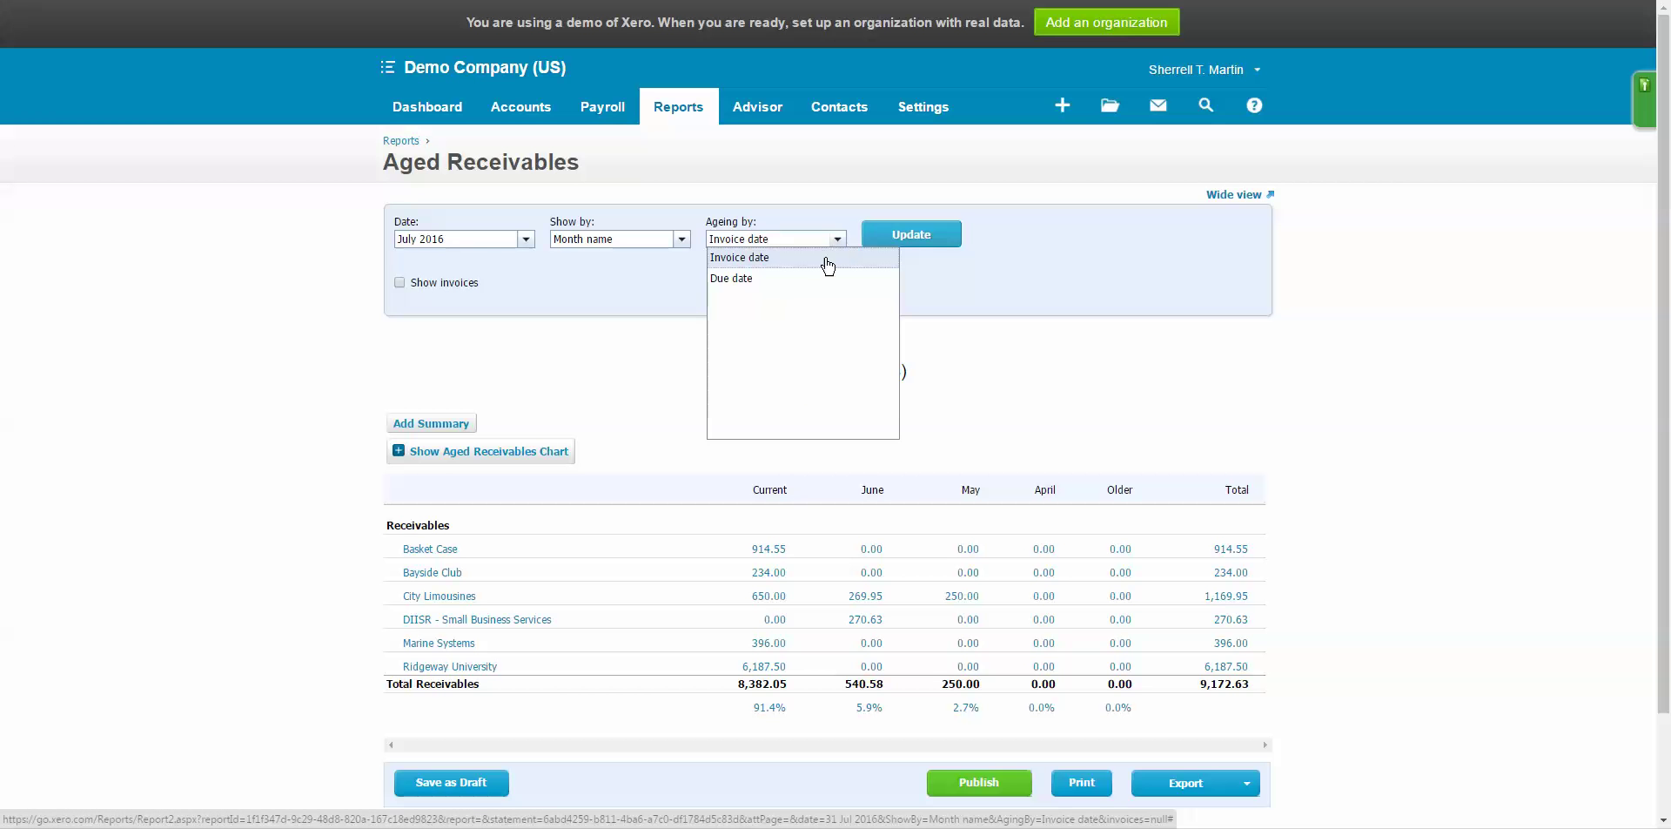
click(734, 280)
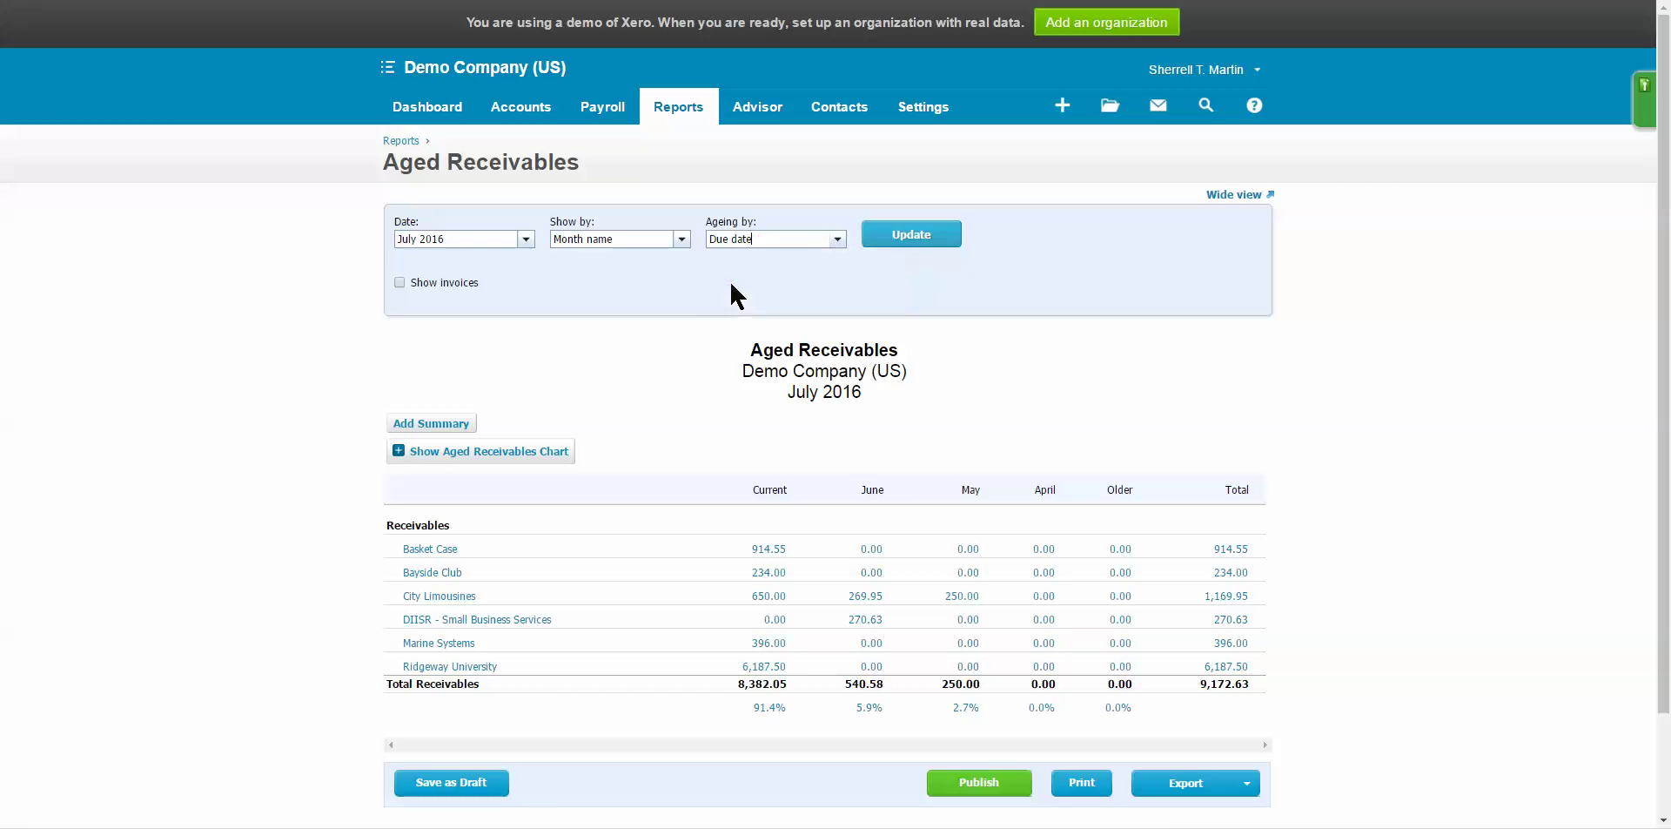
click(910, 234)
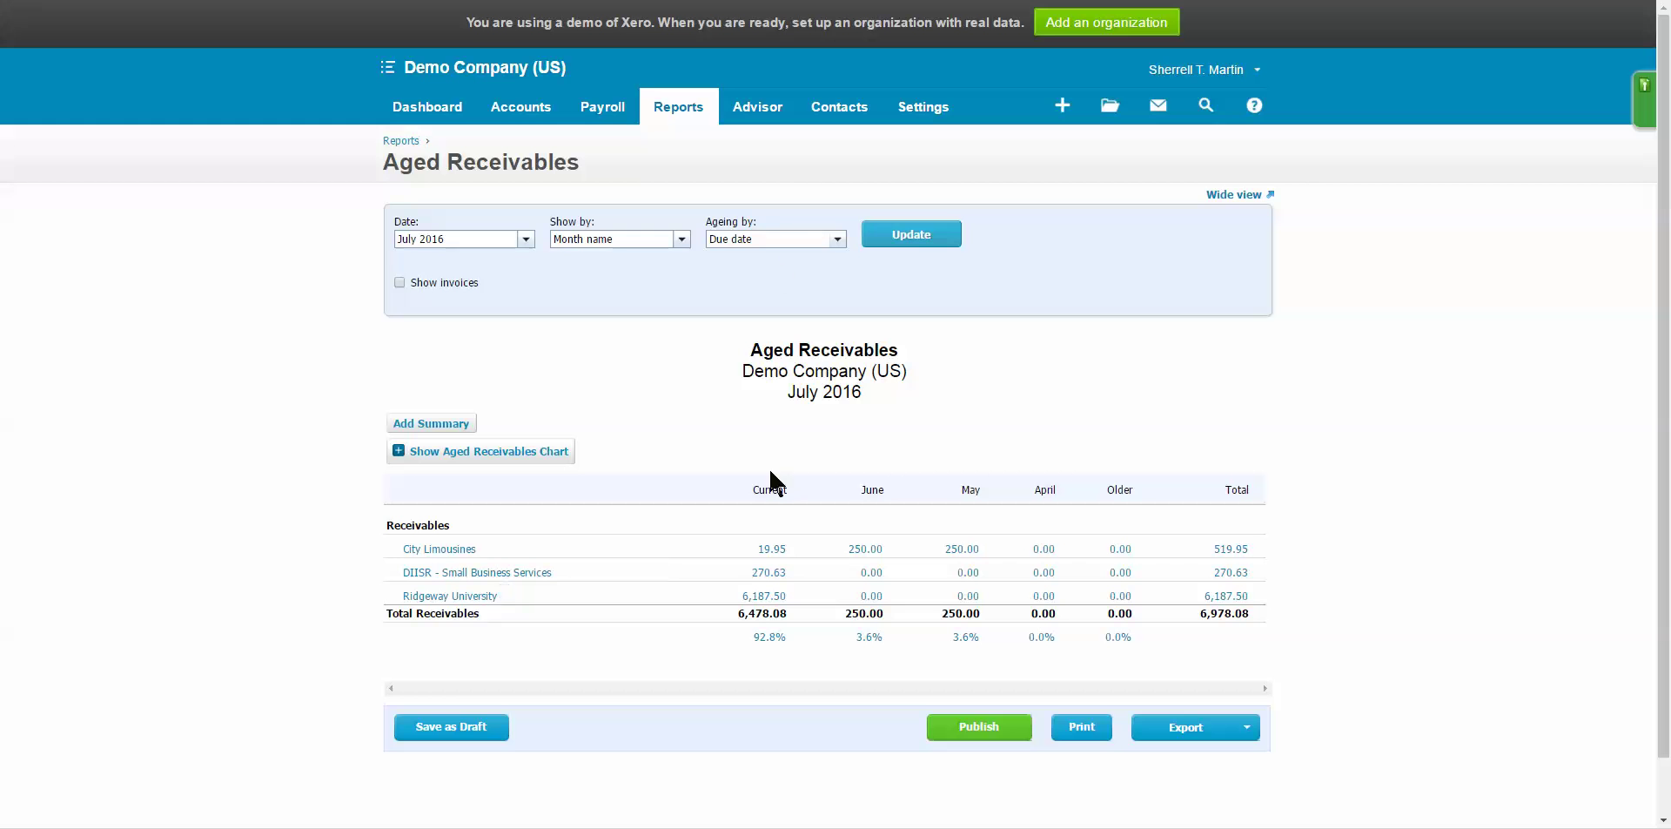
- Open the Income Statement from the Financial group in All Reports
click(694, 117)
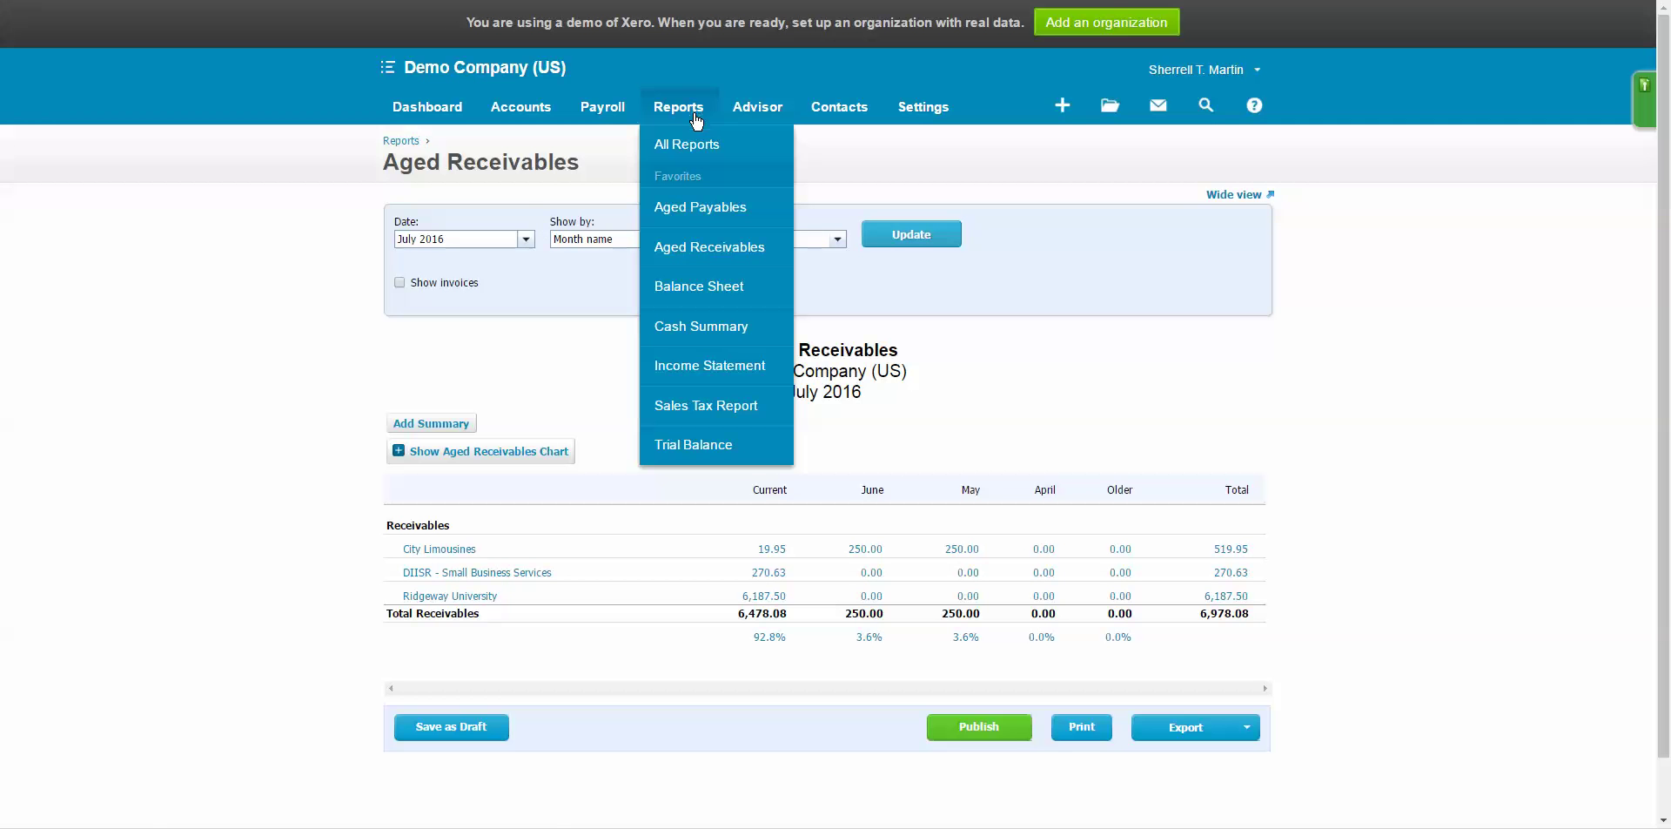
click(697, 159)
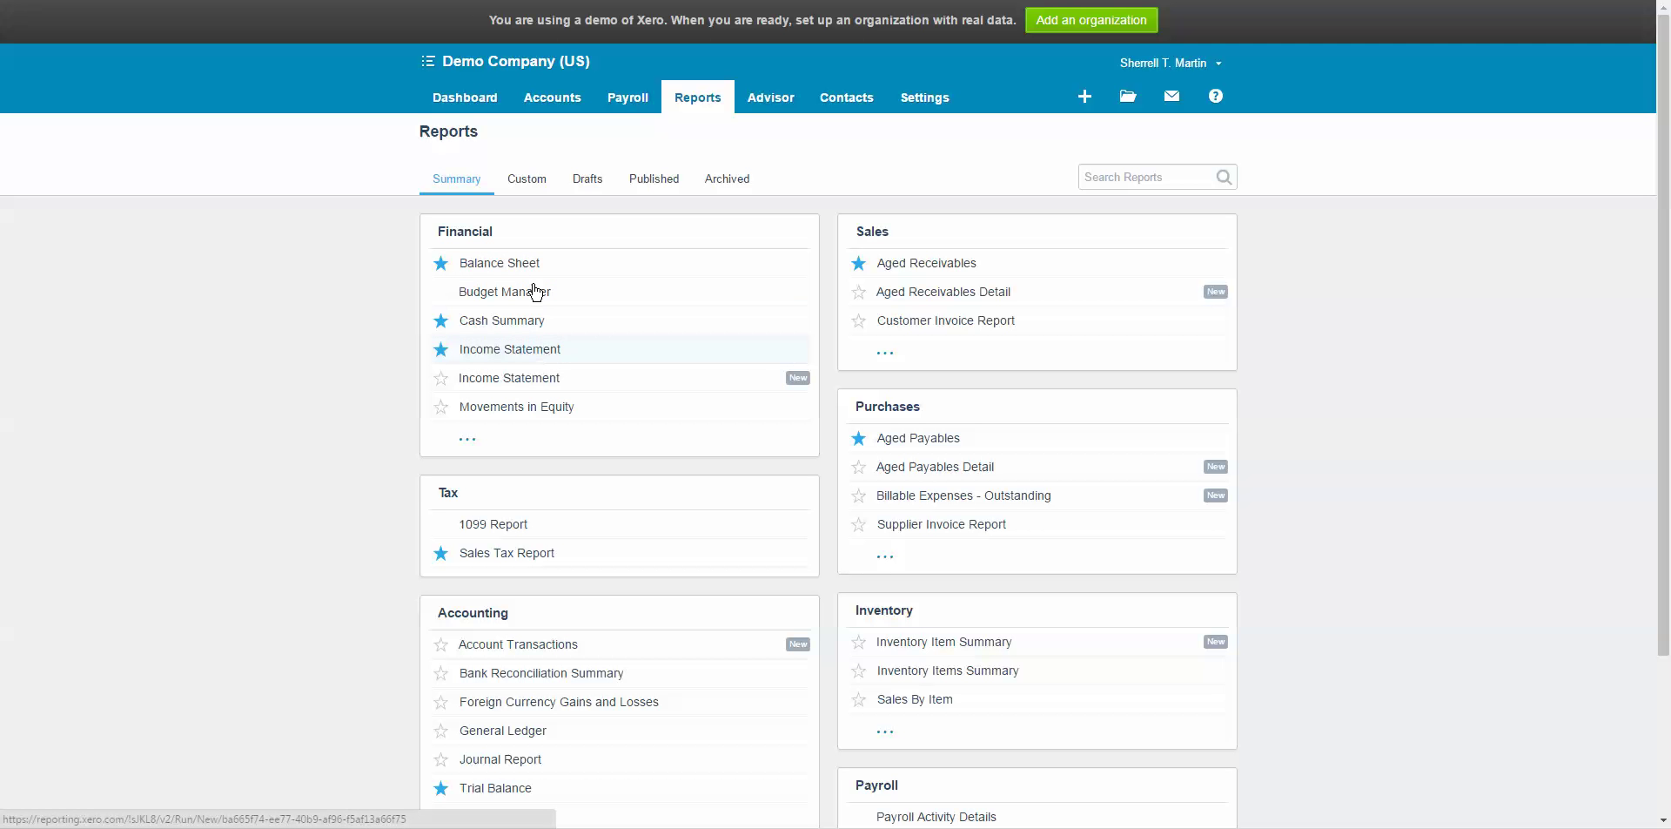
click(522, 352)
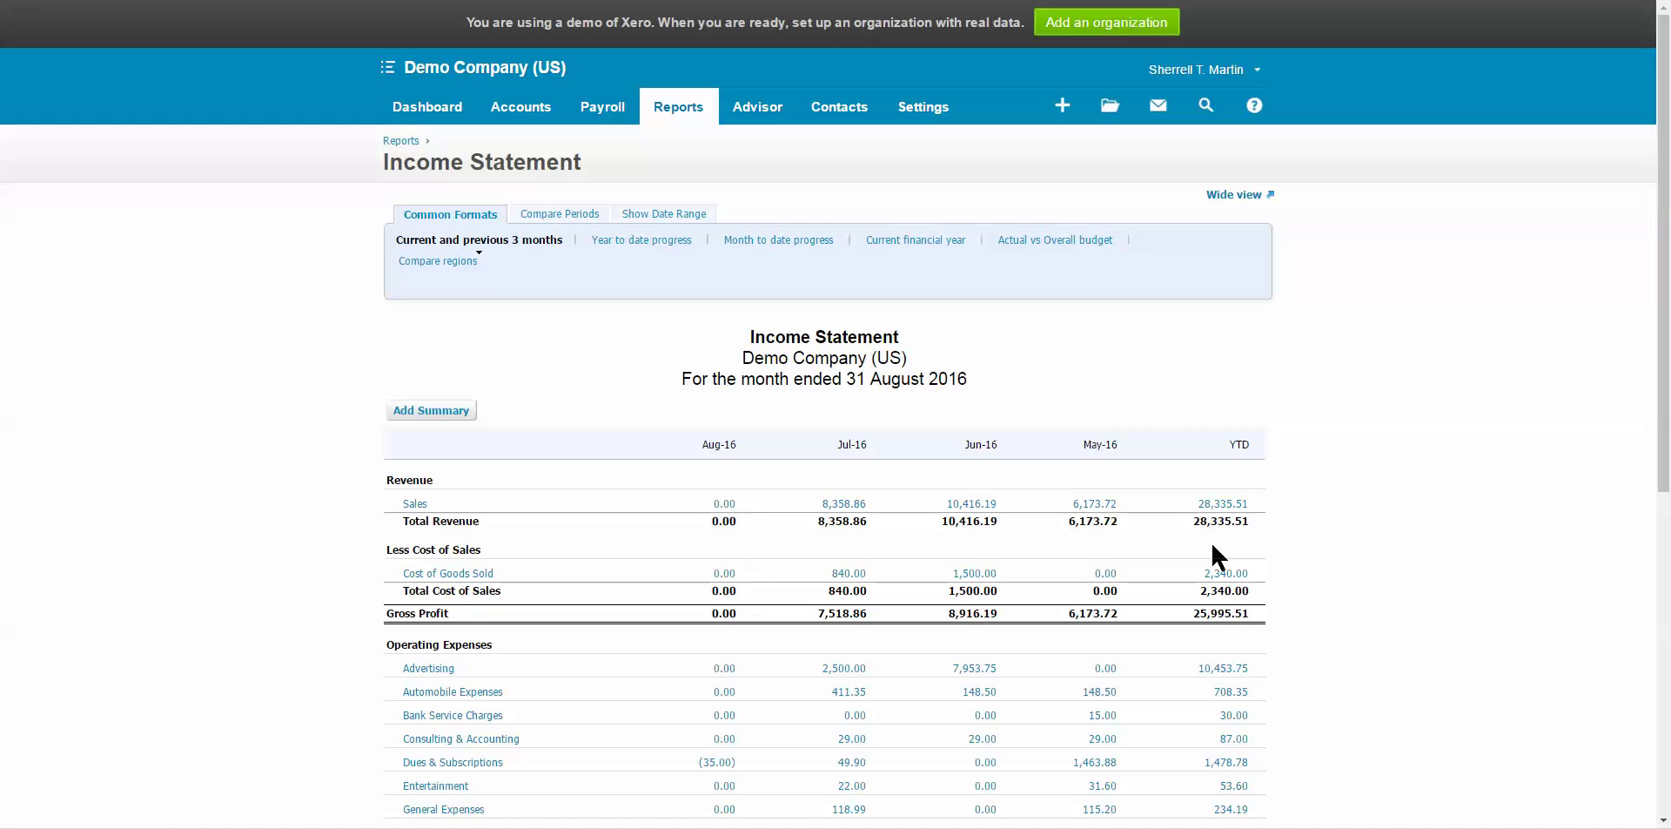
- Set the Income Statement date range from Jan 1, 2015 to Dec 31, 2015
click(651, 214)
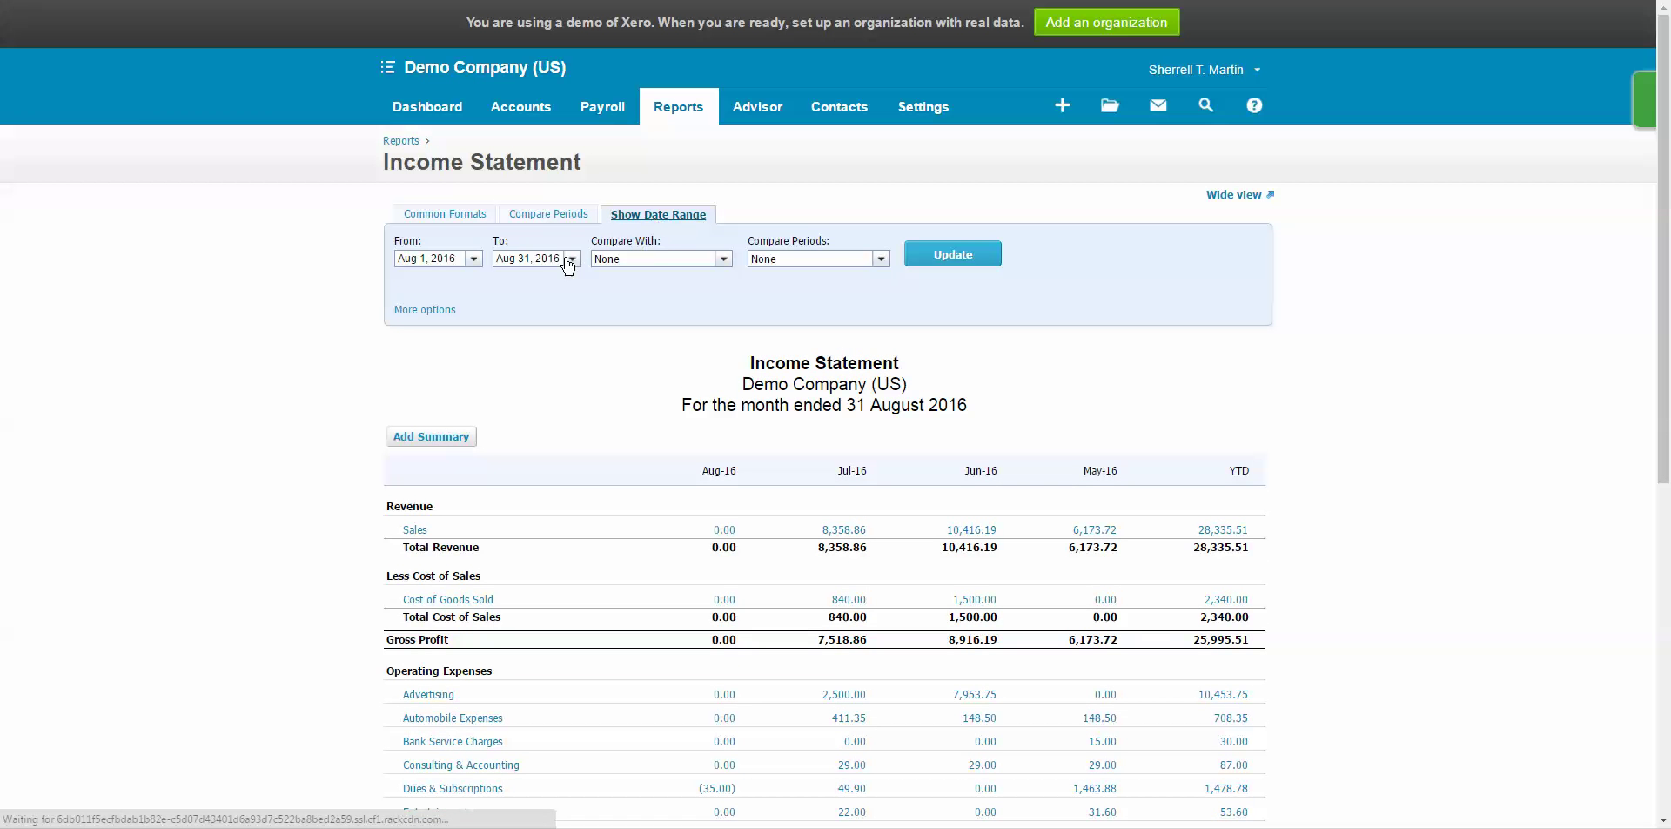
click(474, 259)
click(418, 283)
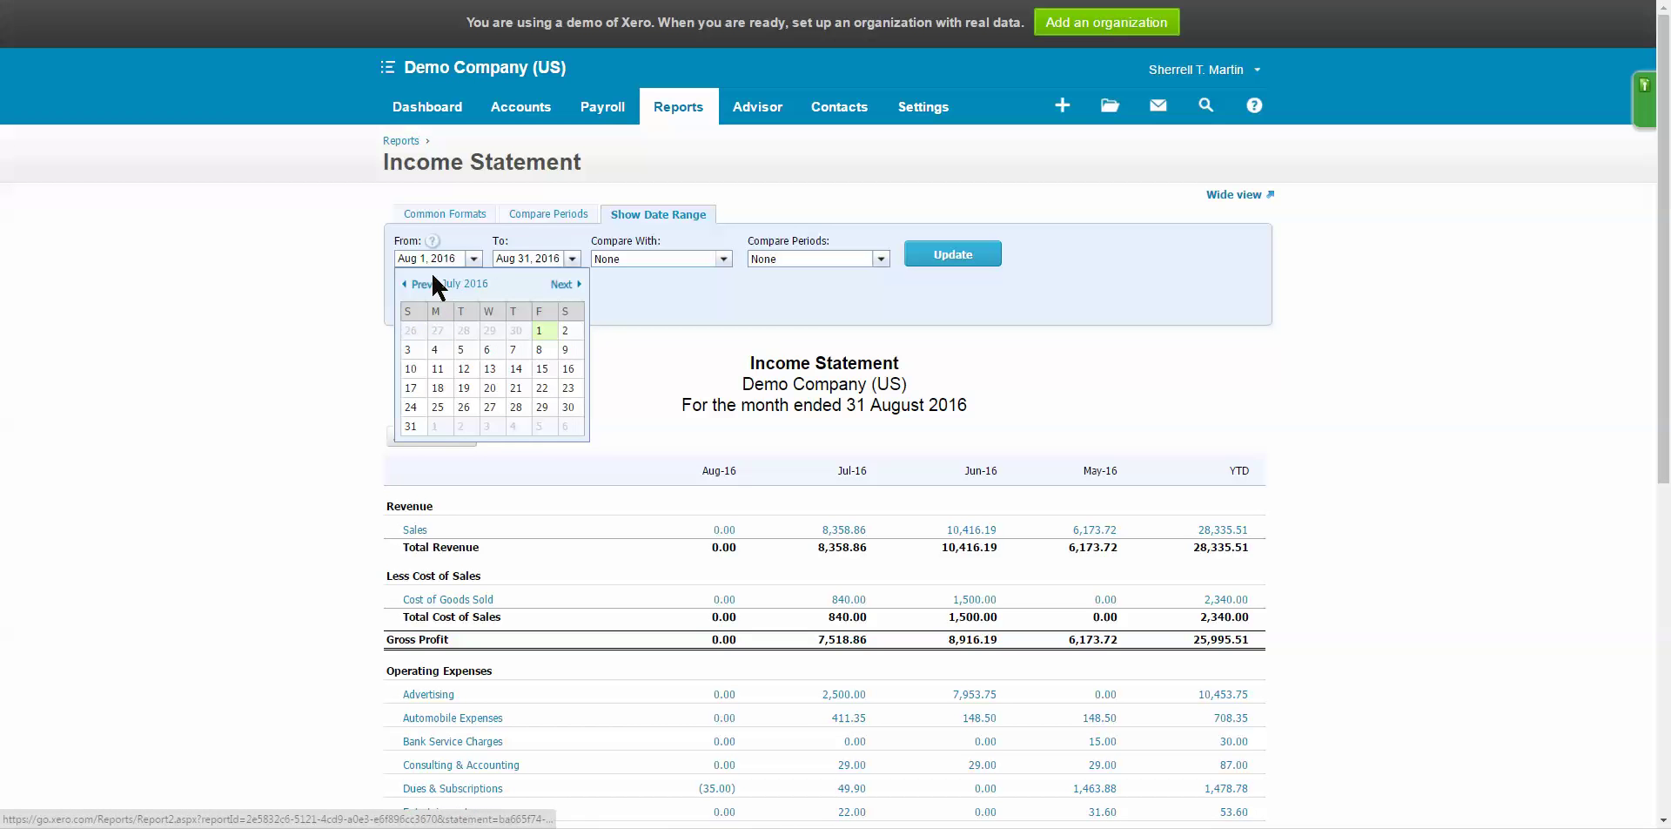
click(462, 259)
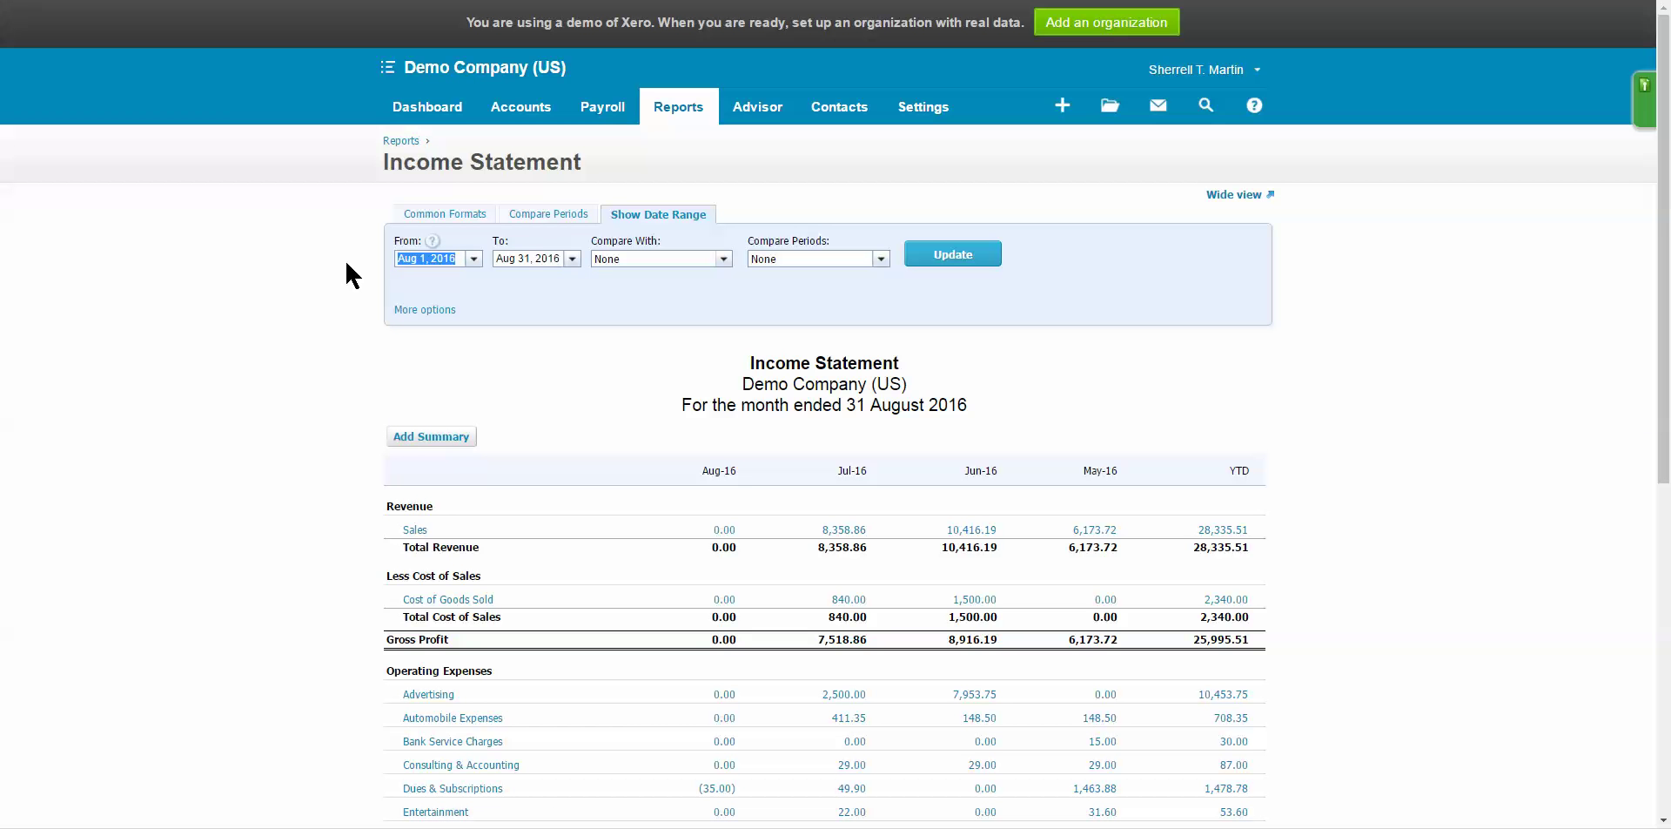
text(01012015)
key(Tab)
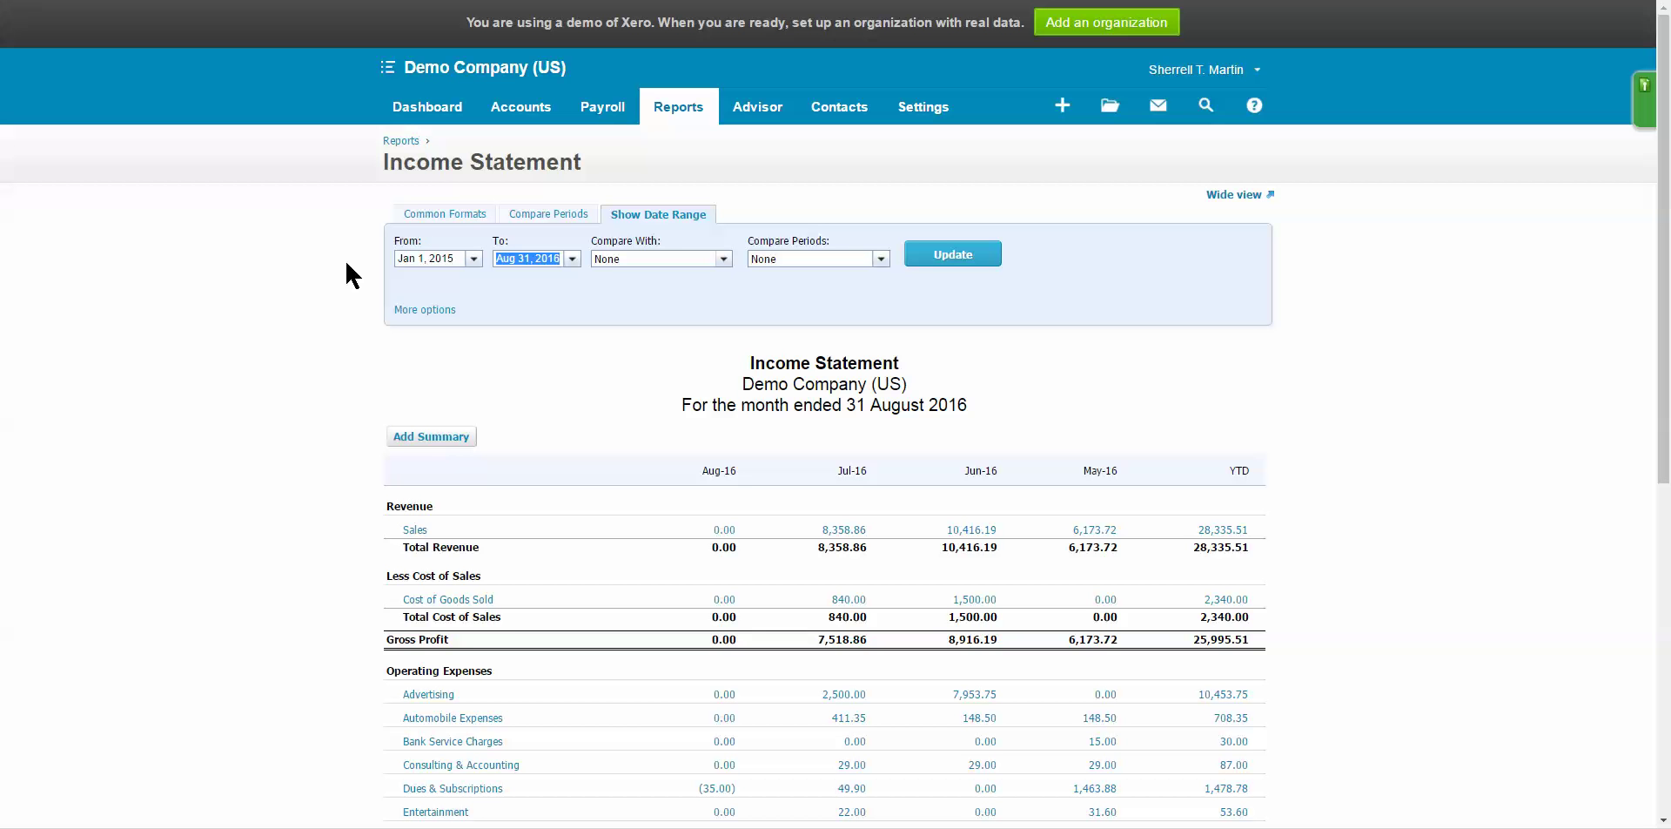
text(12312015)
key(Tab)
- Compare with the previous year over 1 previous period and update the statement
click(722, 259)
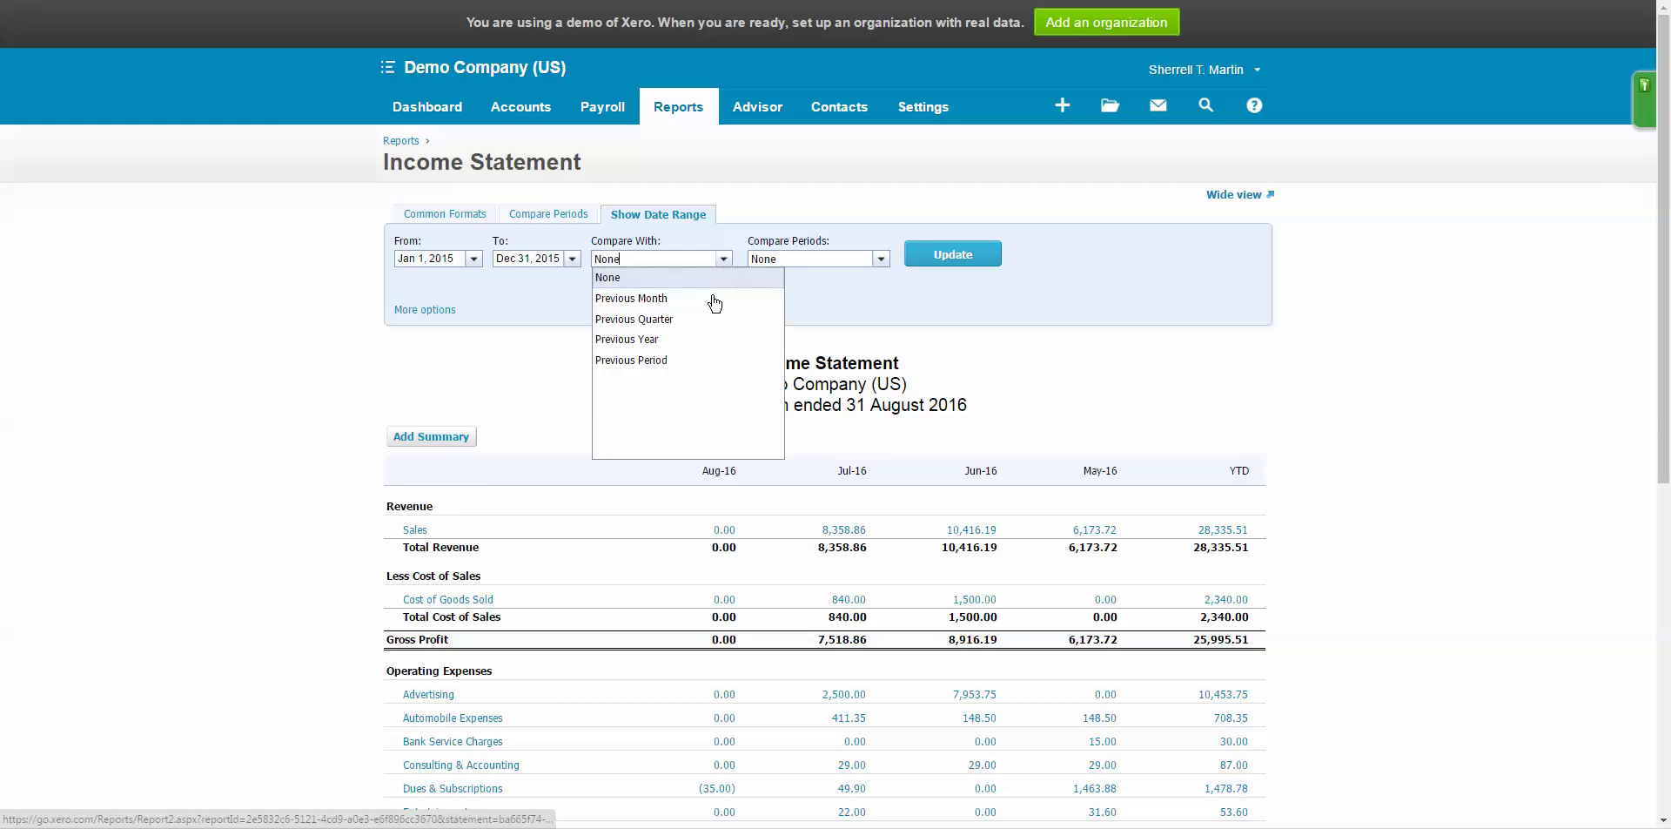
click(650, 342)
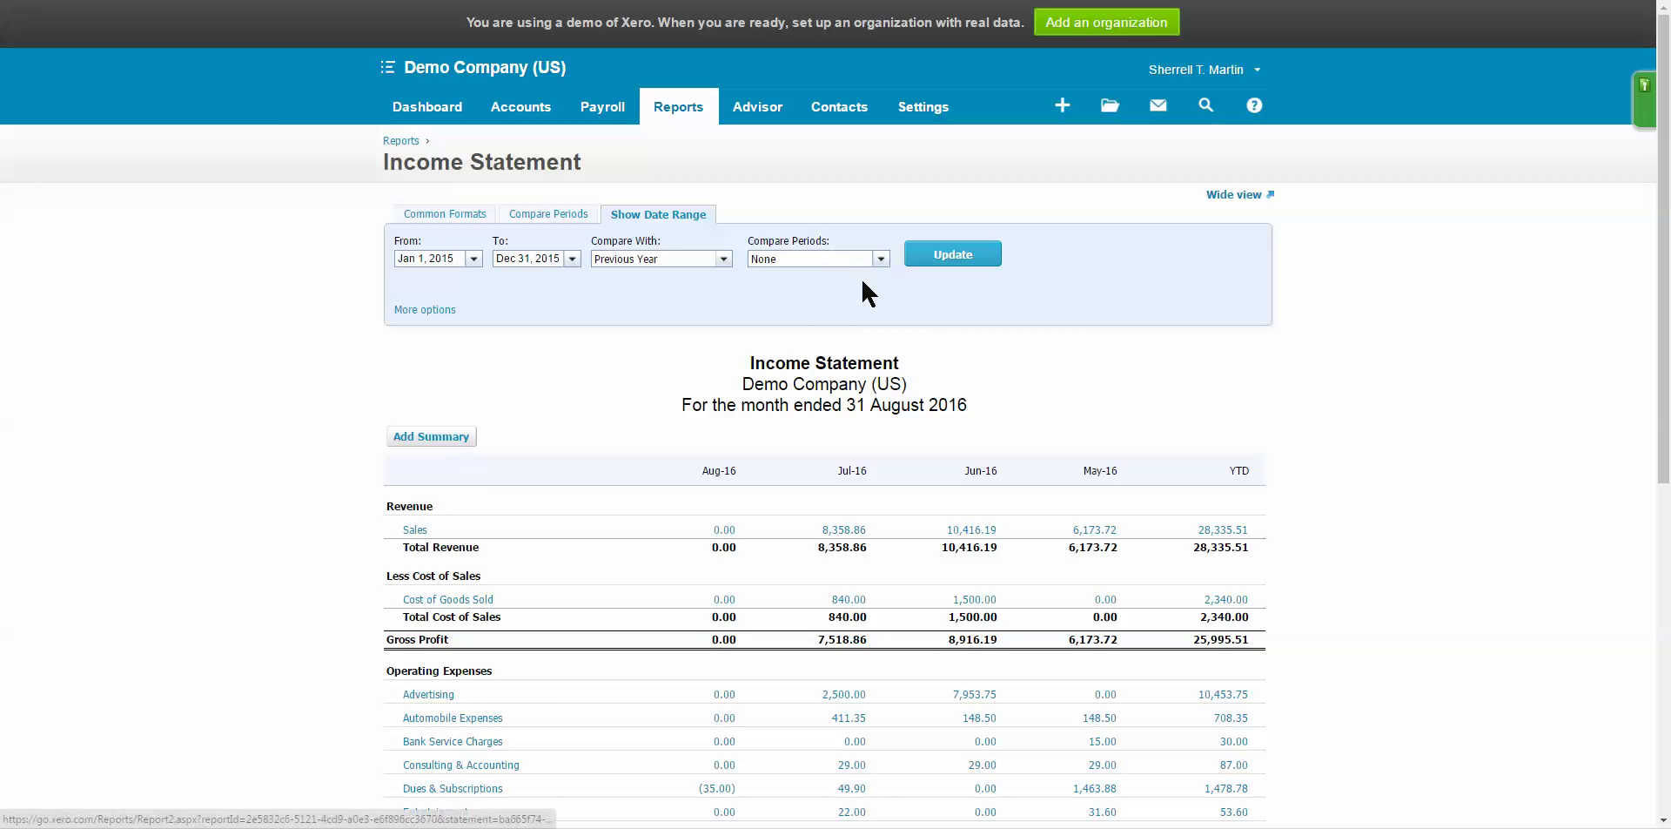
click(881, 260)
click(793, 298)
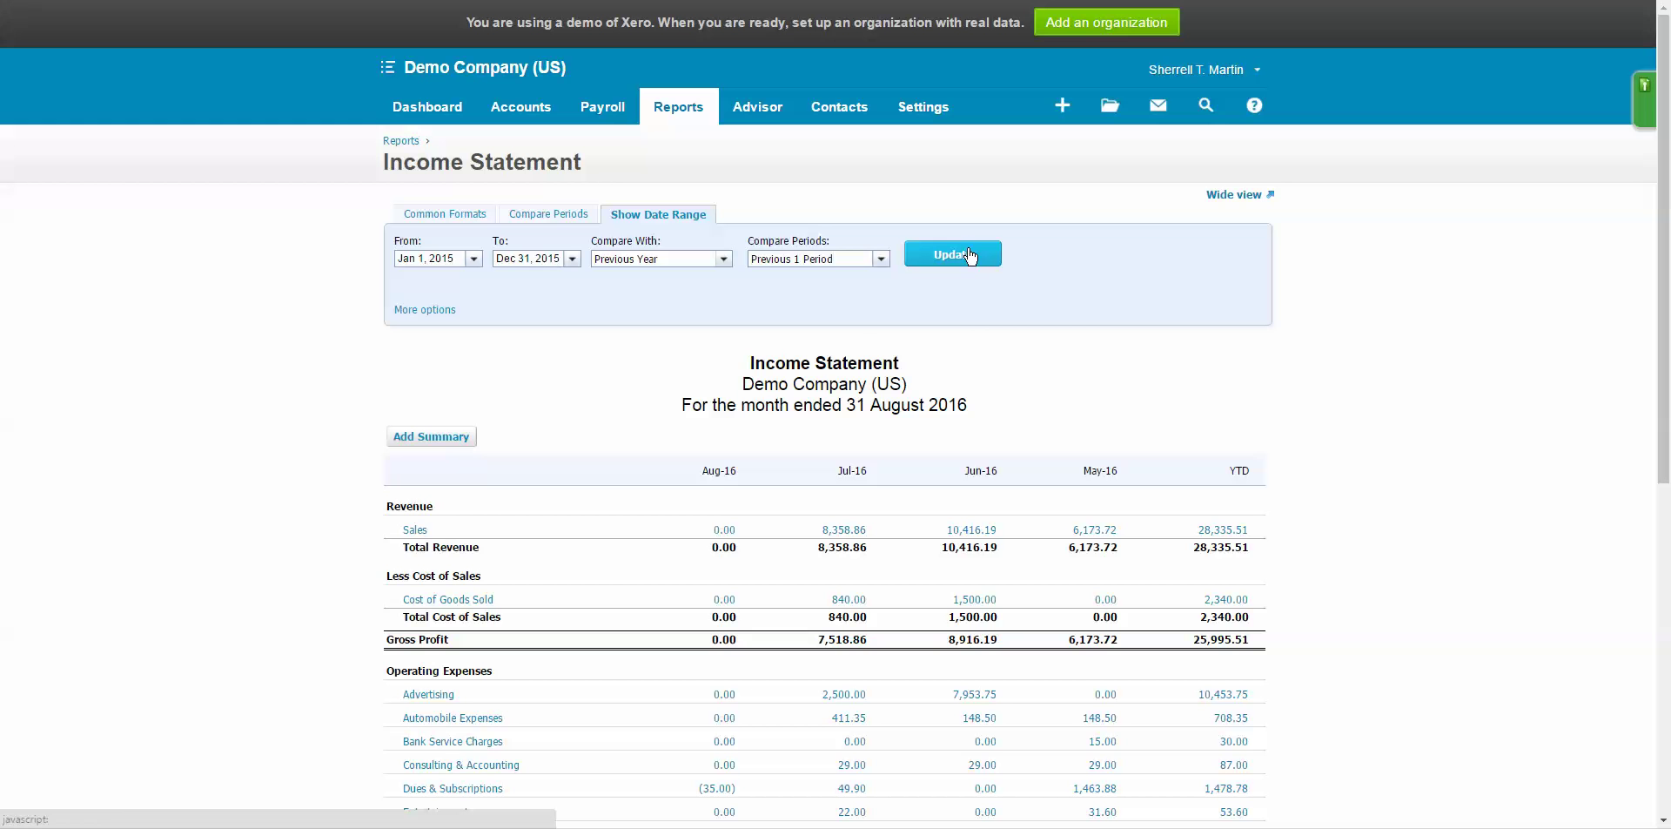
click(972, 255)
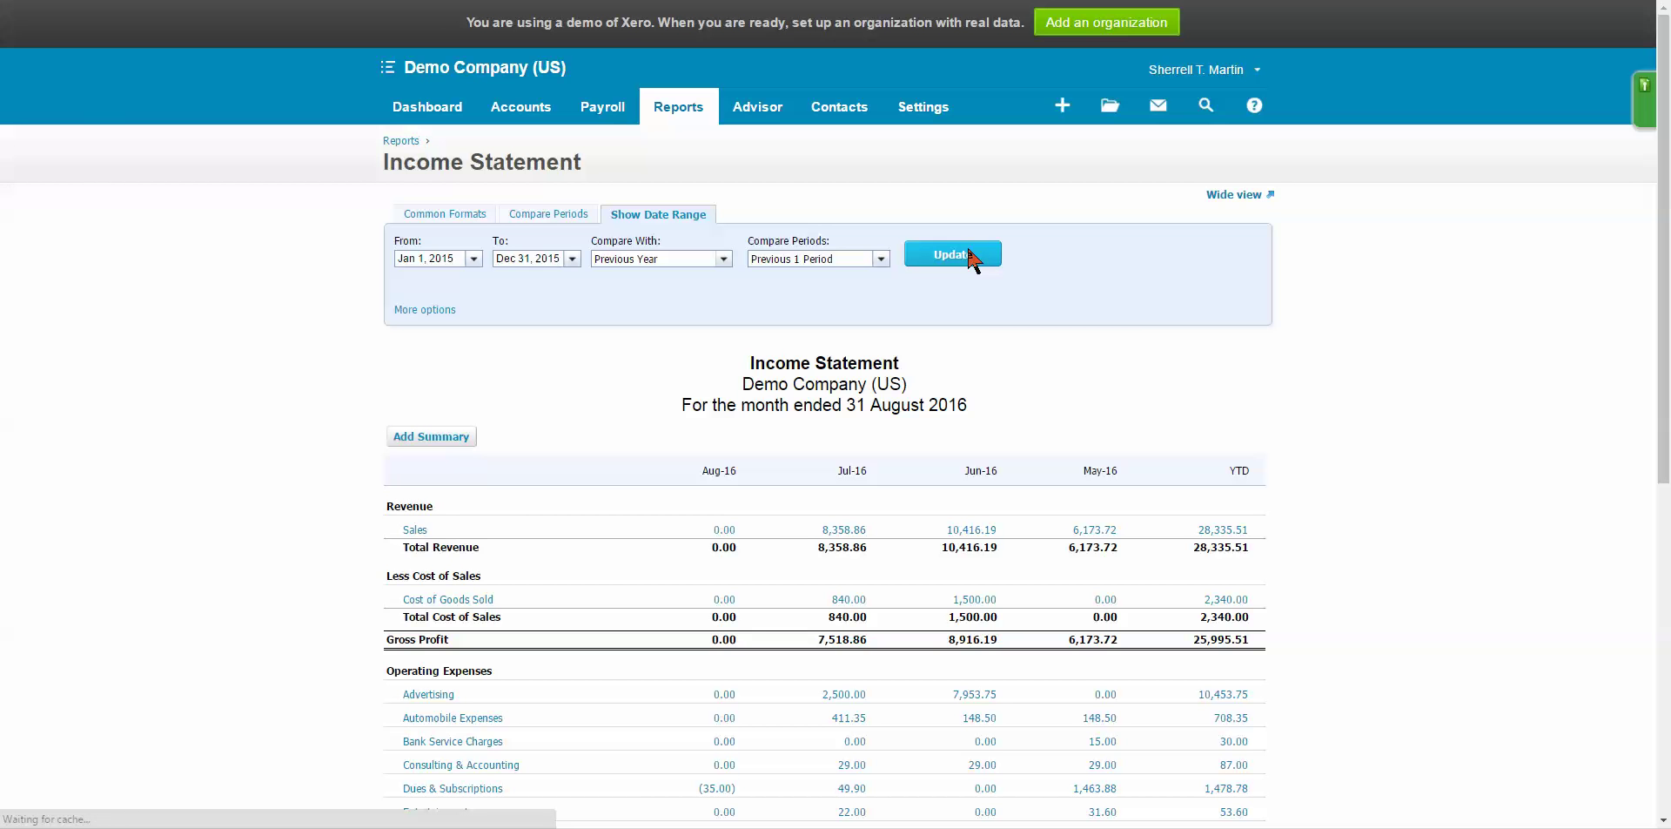